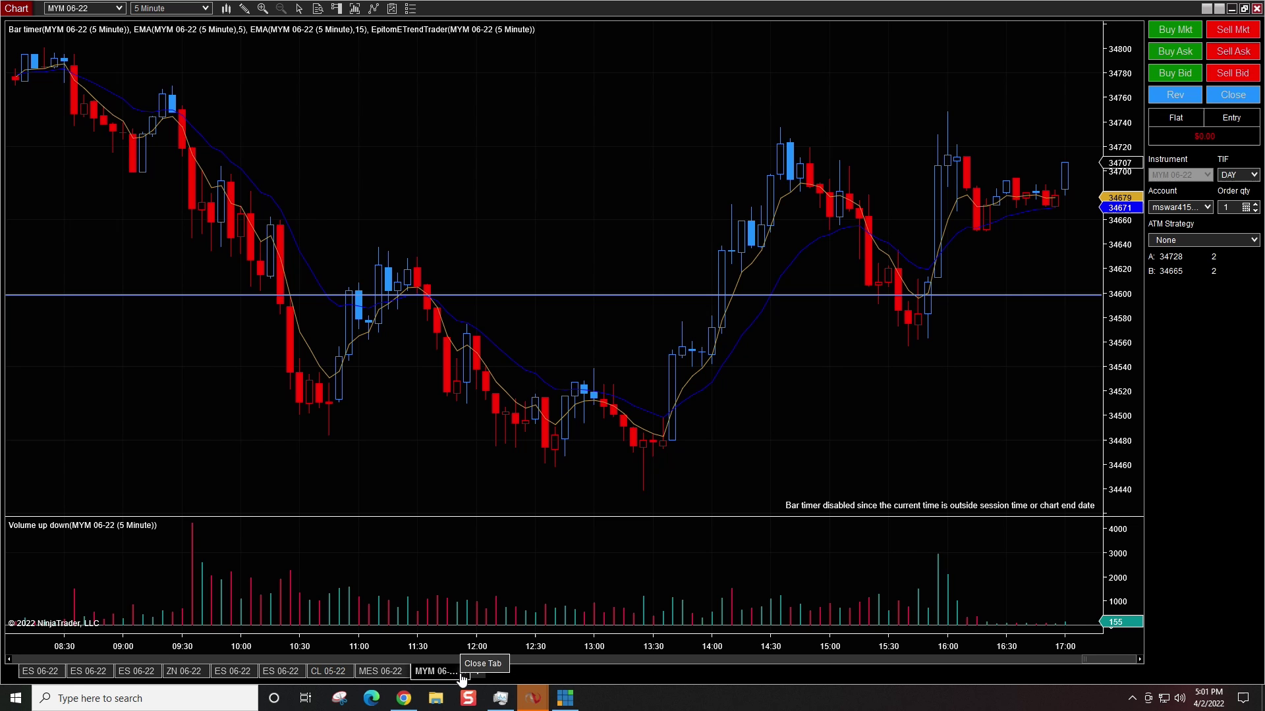
# Close the MYM, MES, CL 05-22, ZN and extra ES 06-22 tabs, leaving one ES 06-22 Daily chart
pyautogui.click(463, 671)
pyautogui.click(406, 671)
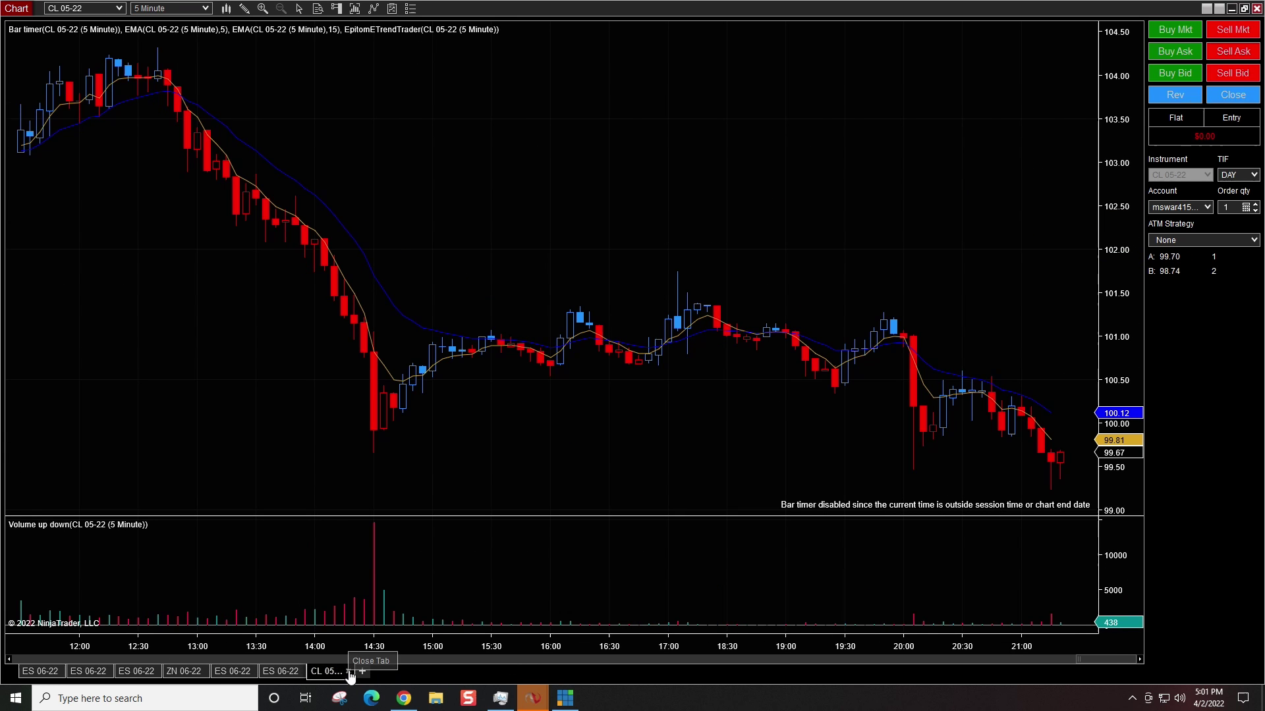
pyautogui.click(348, 671)
pyautogui.click(300, 671)
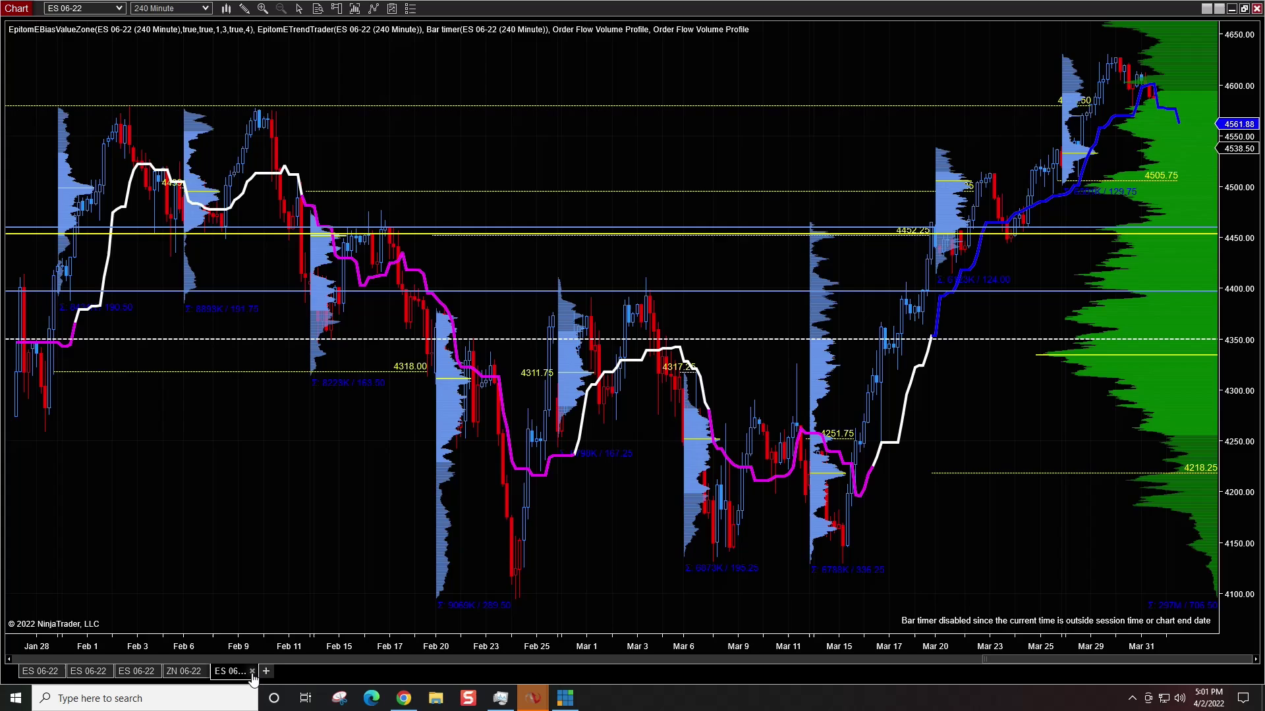
pyautogui.click(251, 671)
pyautogui.click(204, 671)
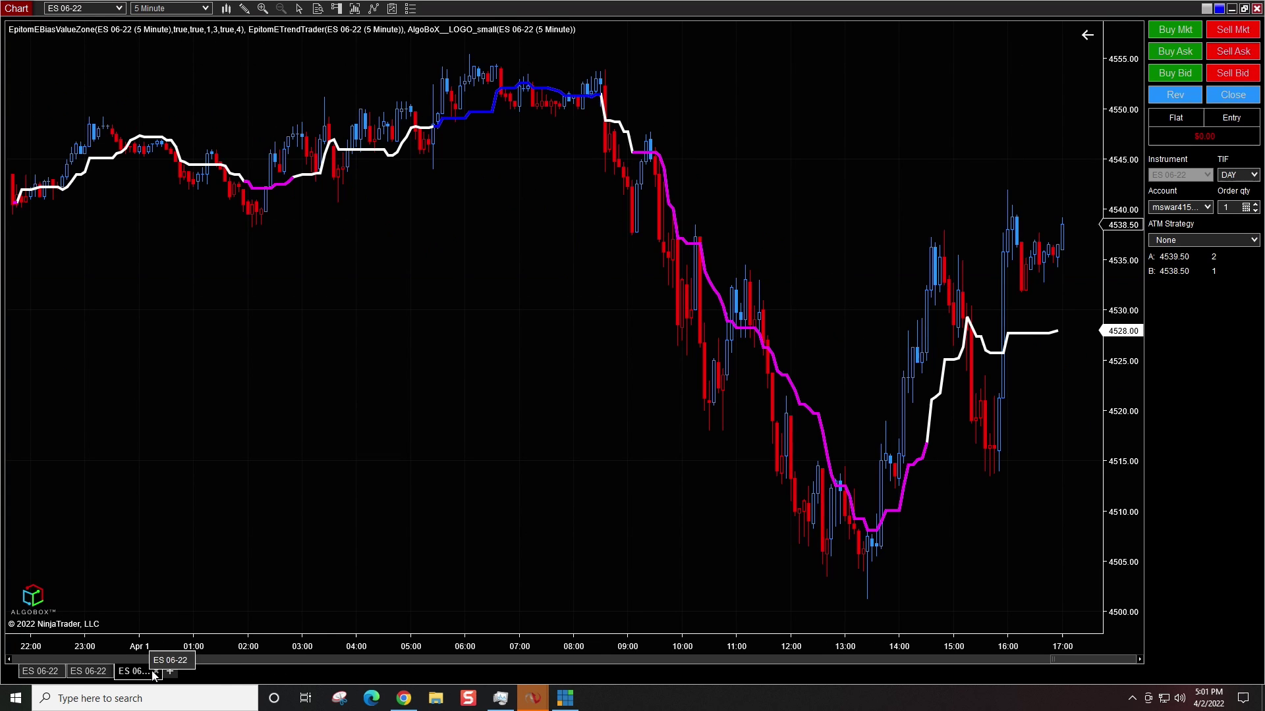
pyautogui.click(156, 671)
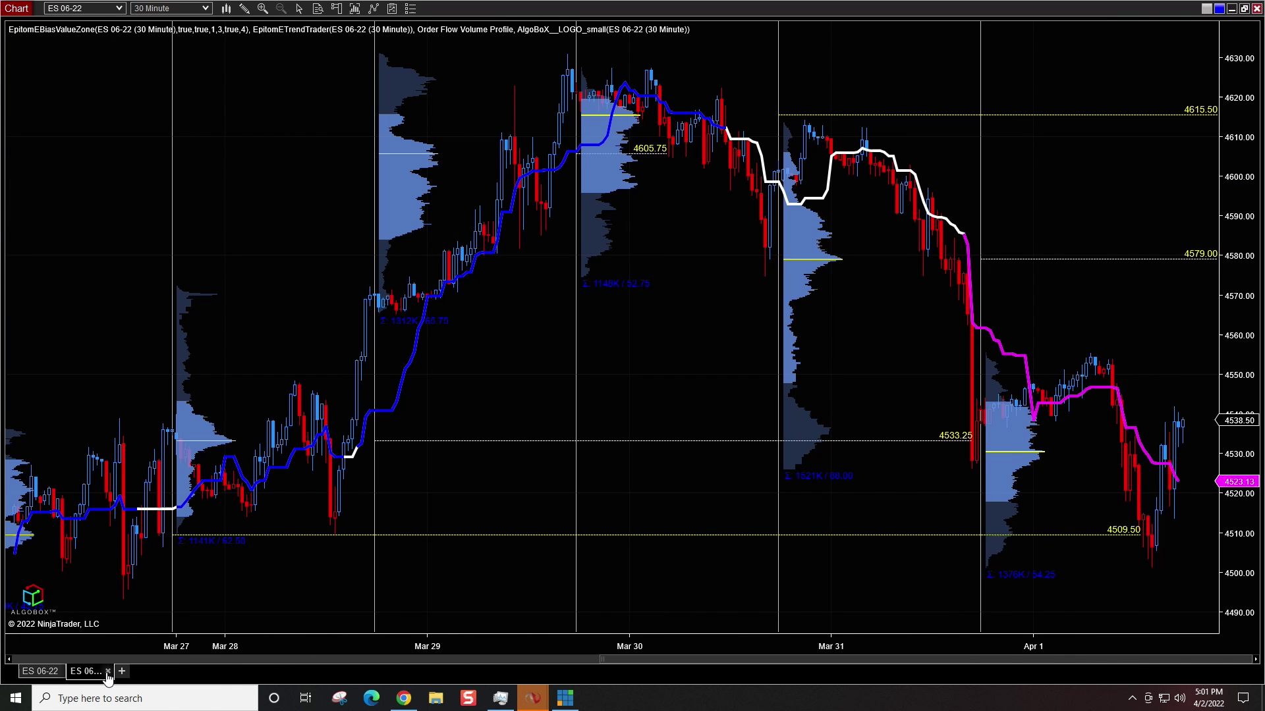
pyautogui.click(59, 671)
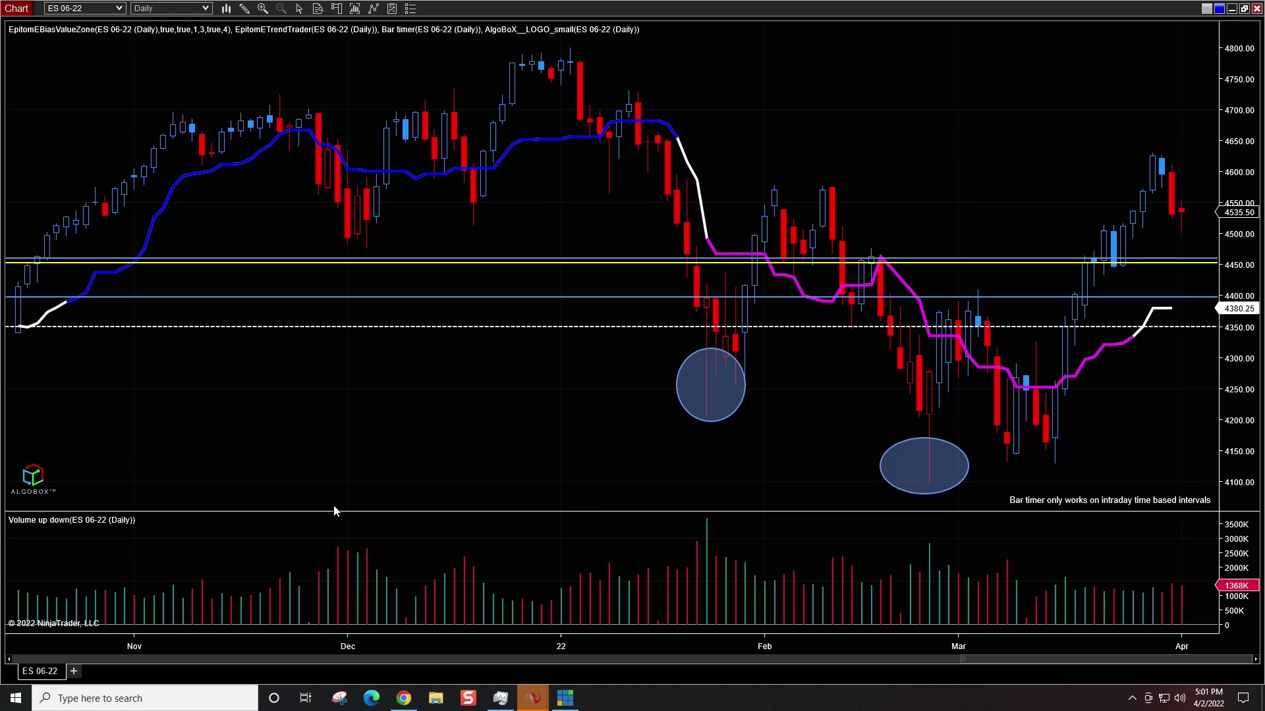
pyautogui.rightClick(287, 386)
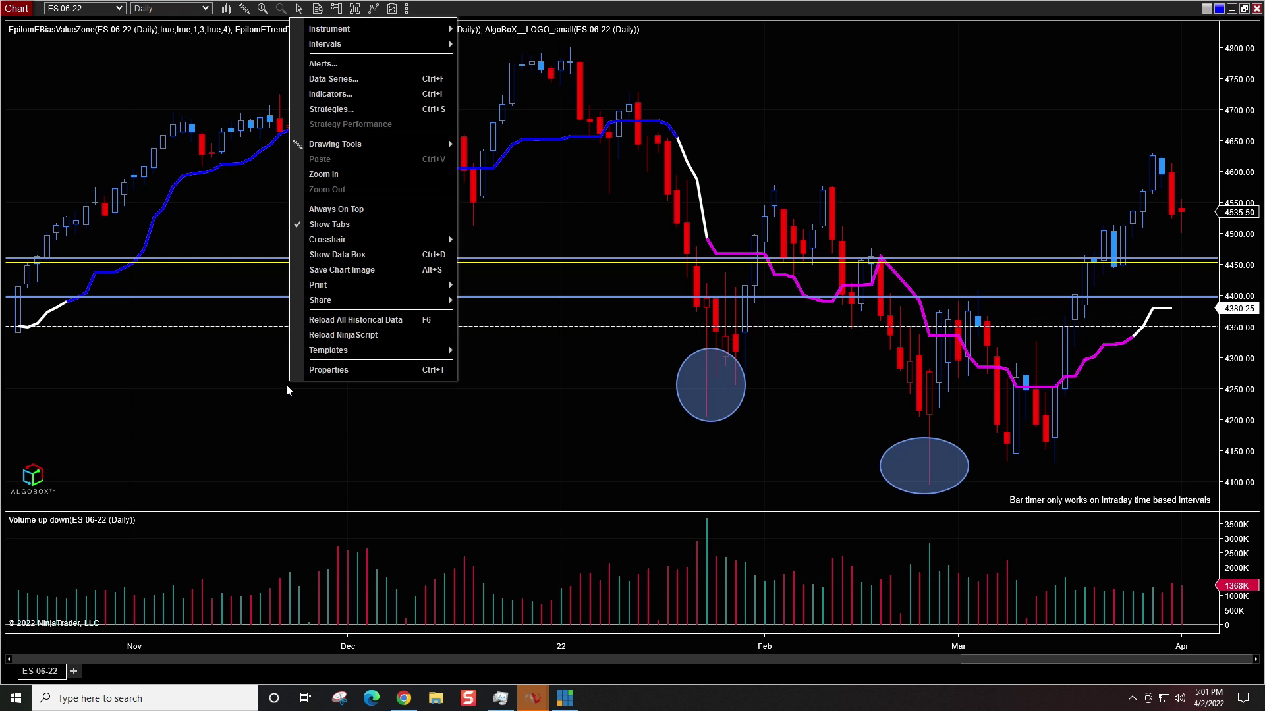
pyautogui.click(296, 226)
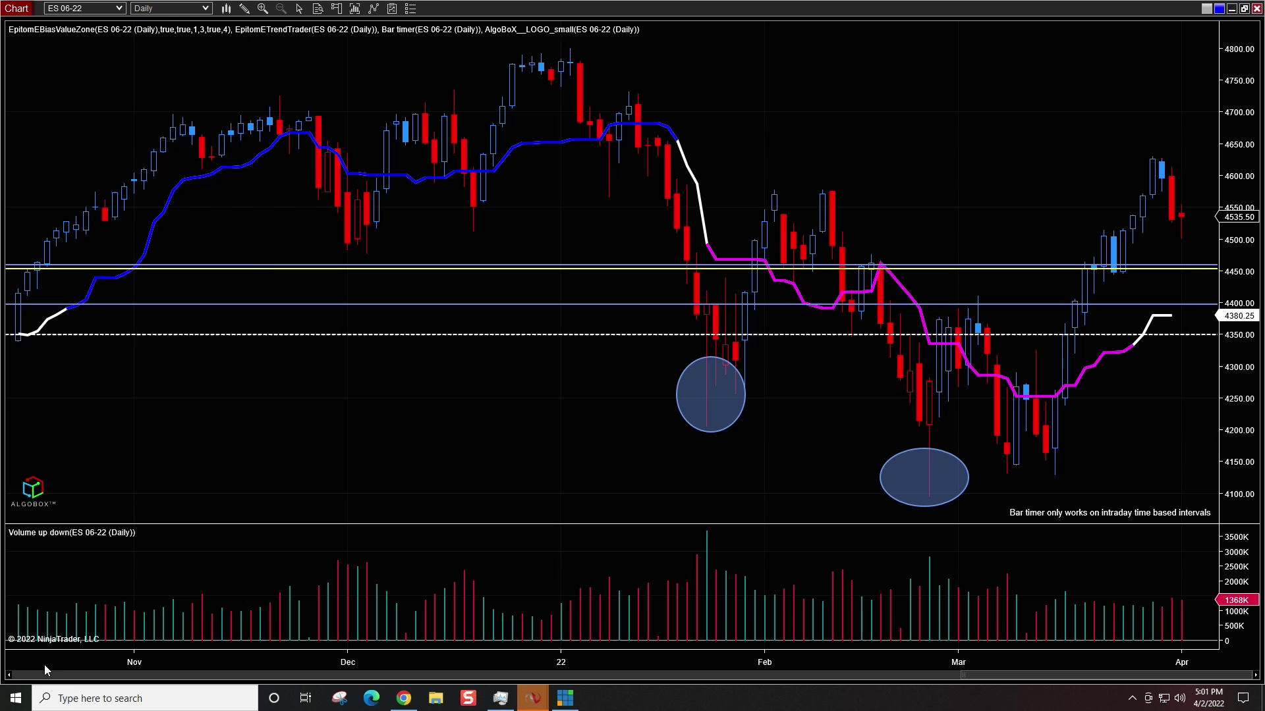
pyautogui.rightClick(291, 385)
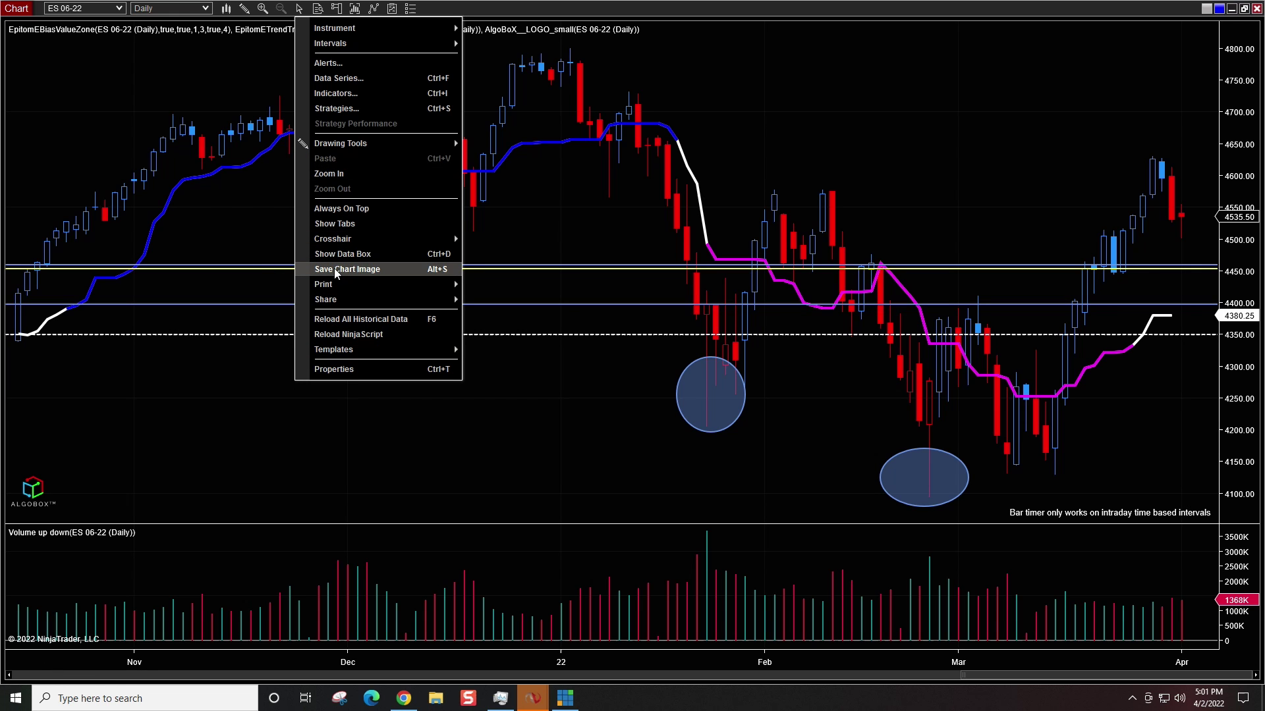
pyautogui.click(336, 224)
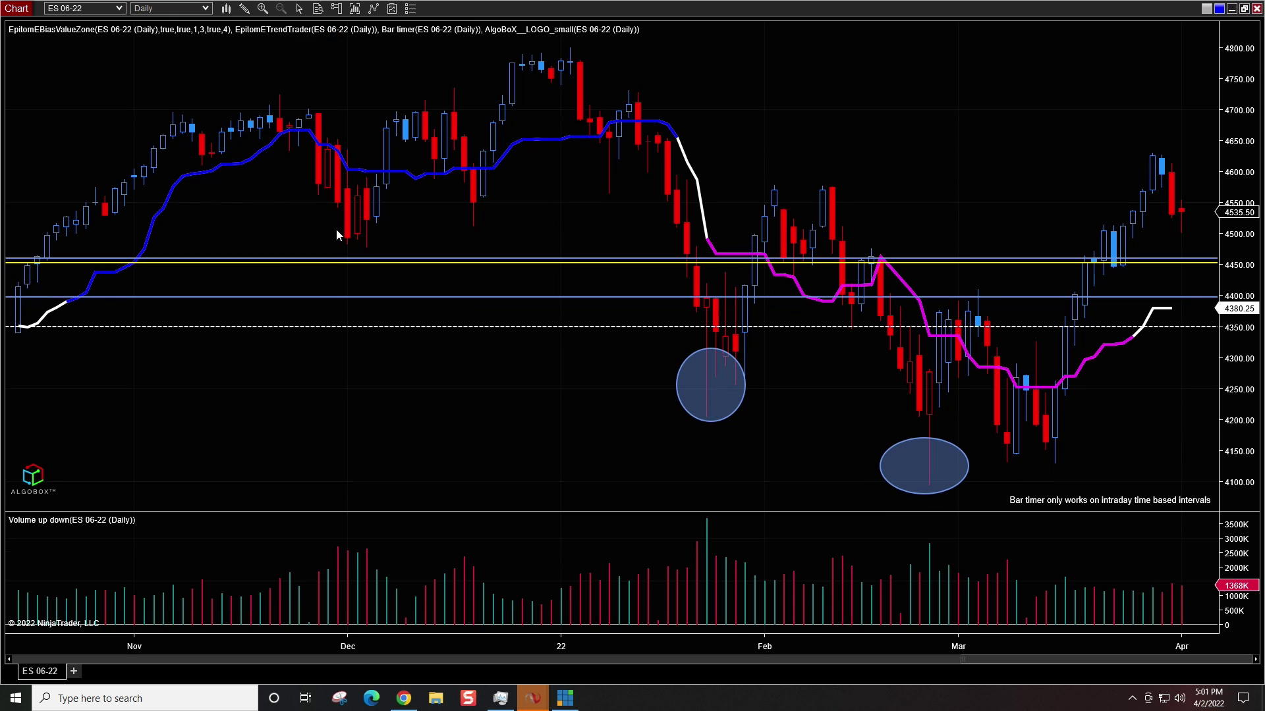
pyautogui.rightClick(47, 677)
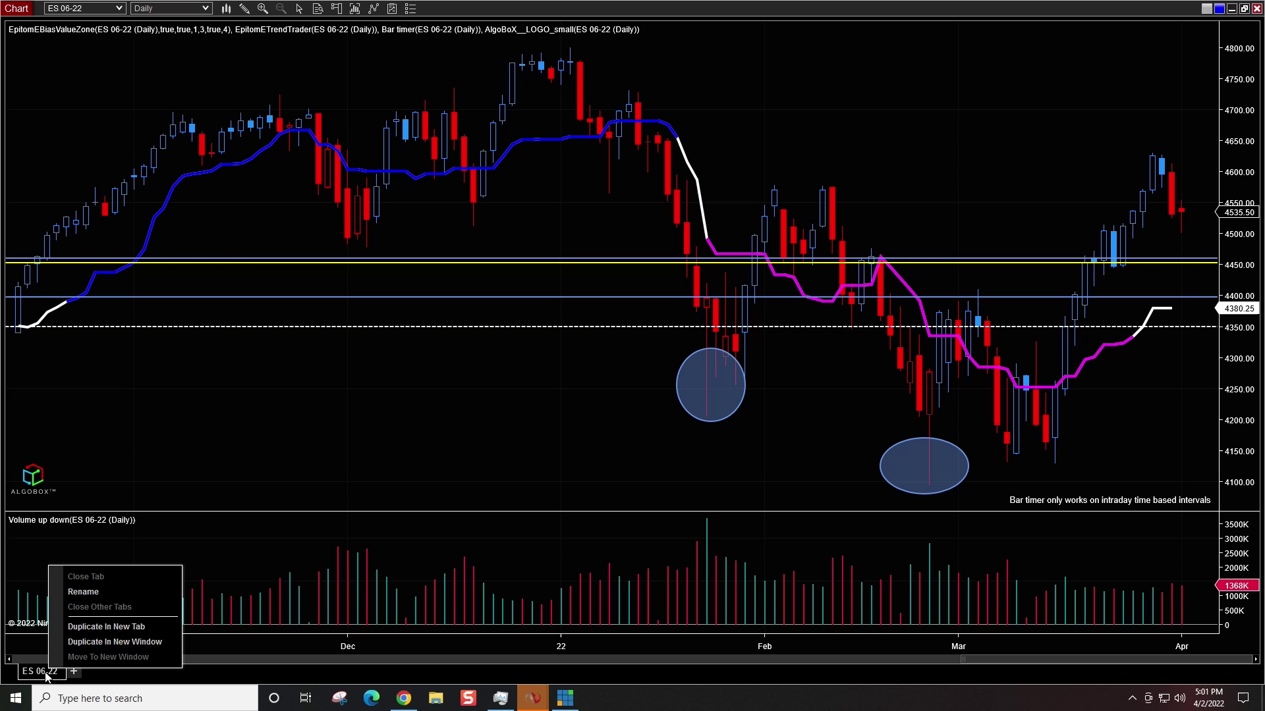
# Duplicate the ES 06-22 chart into a new tab, close a trial duplicate window, and begin entering YM
pyautogui.click(107, 628)
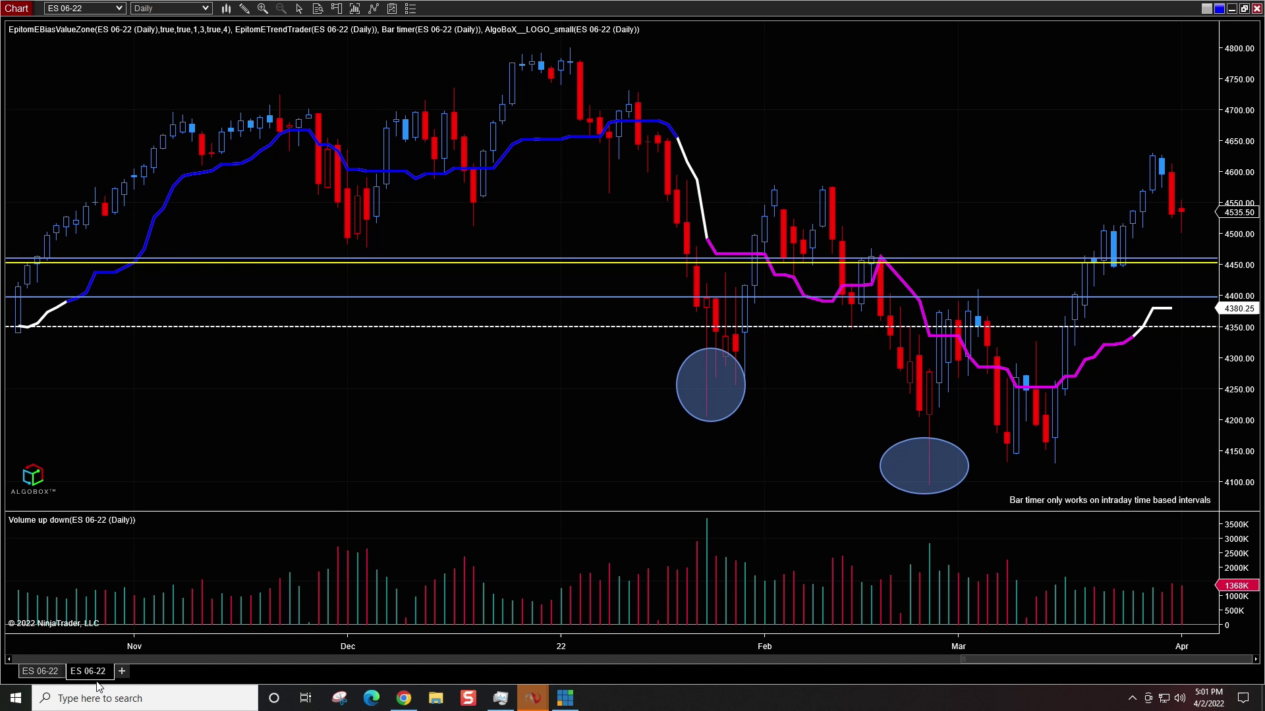
pyautogui.rightClick(90, 676)
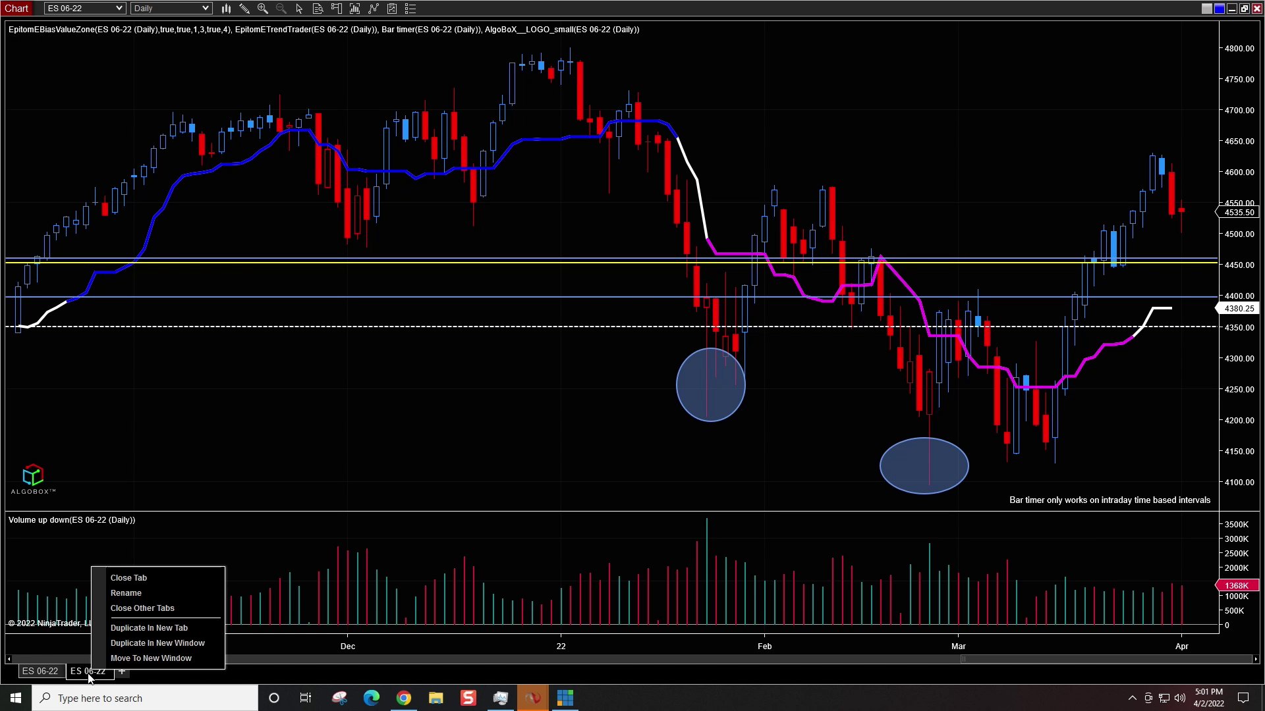
pyautogui.click(151, 648)
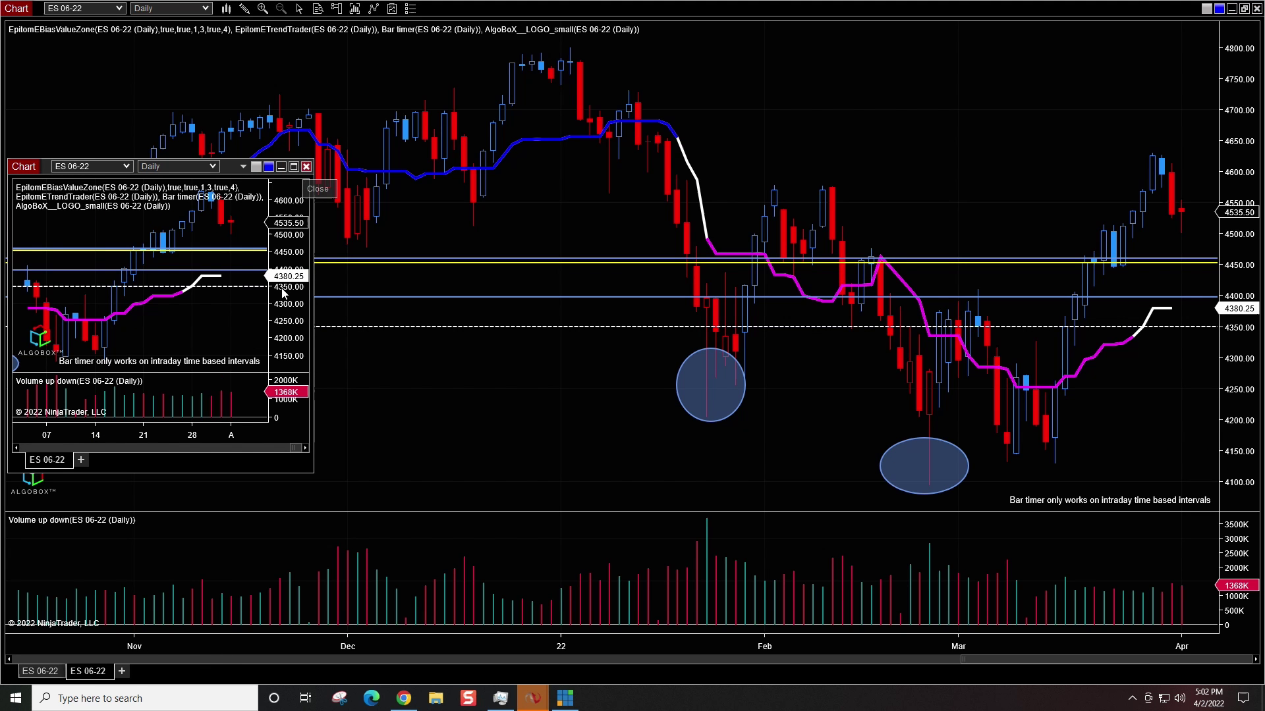
pyautogui.click(305, 166)
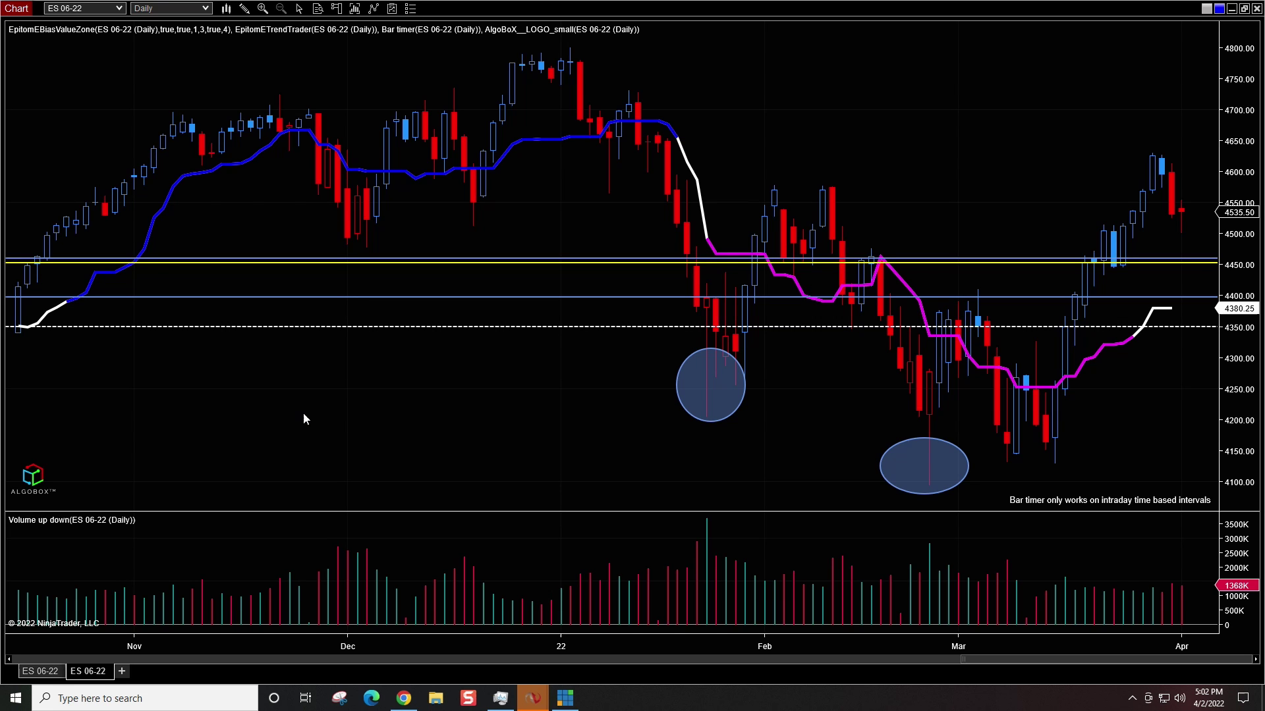
pyautogui.write('YMYM')
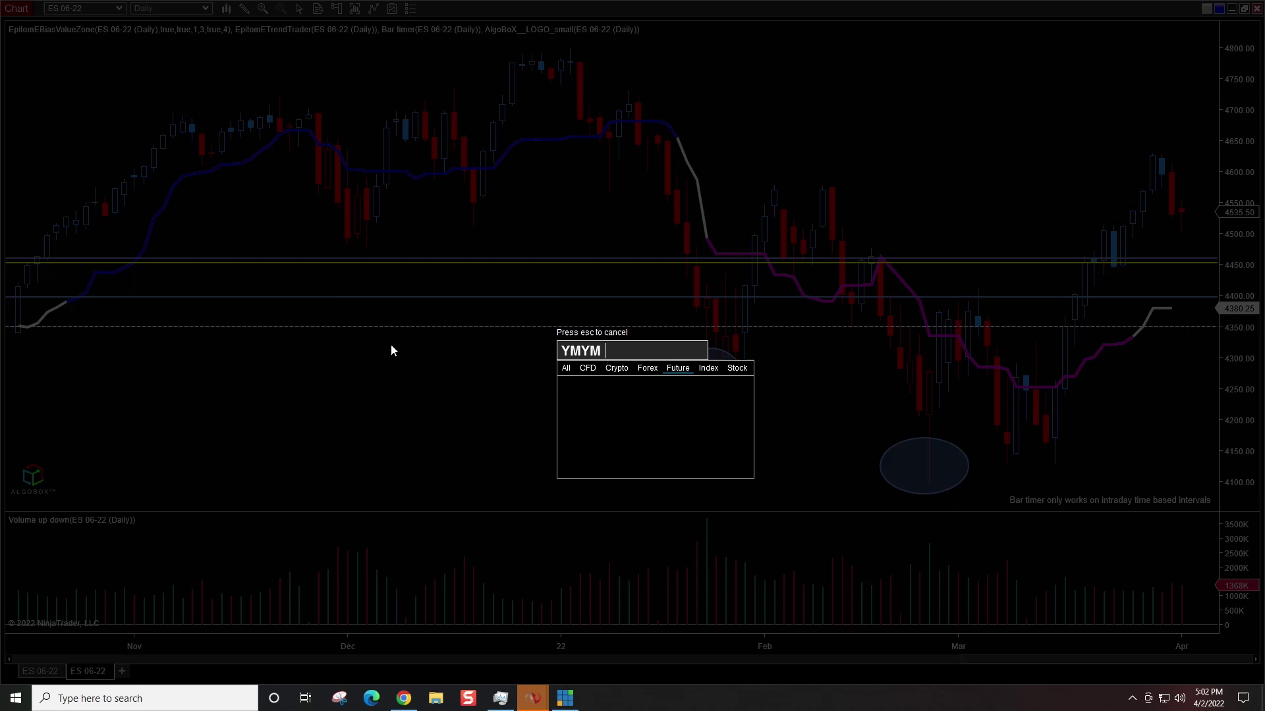
# Load YM 06-22 Daily into the second chart tab
pyautogui.press('BackSpace')
pyautogui.press('BackSpace')
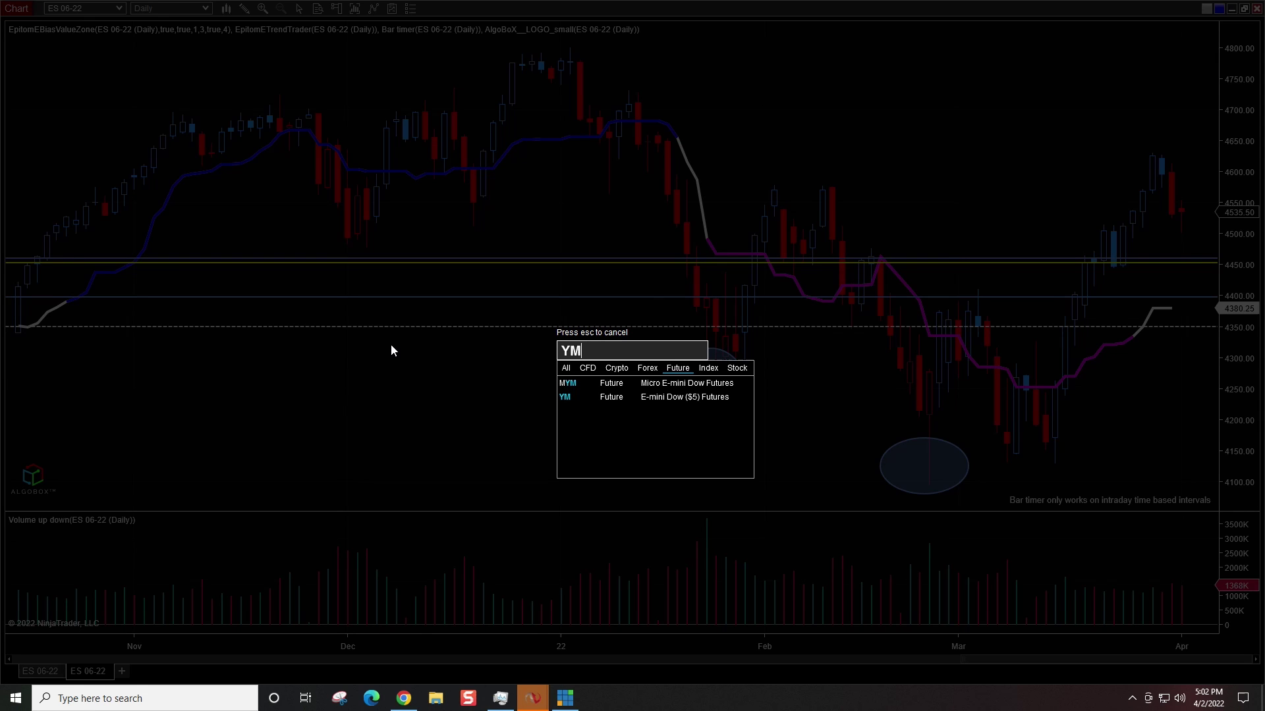
pyautogui.write('06-22')
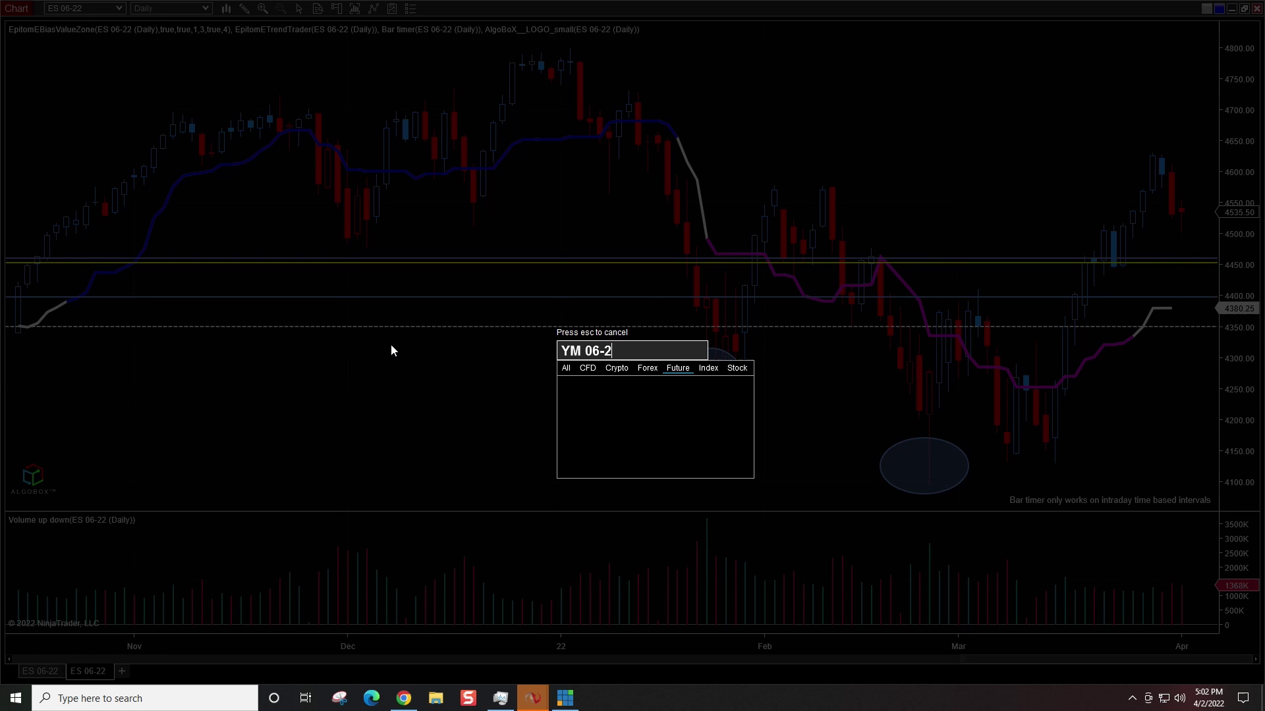
pyautogui.press('Return')
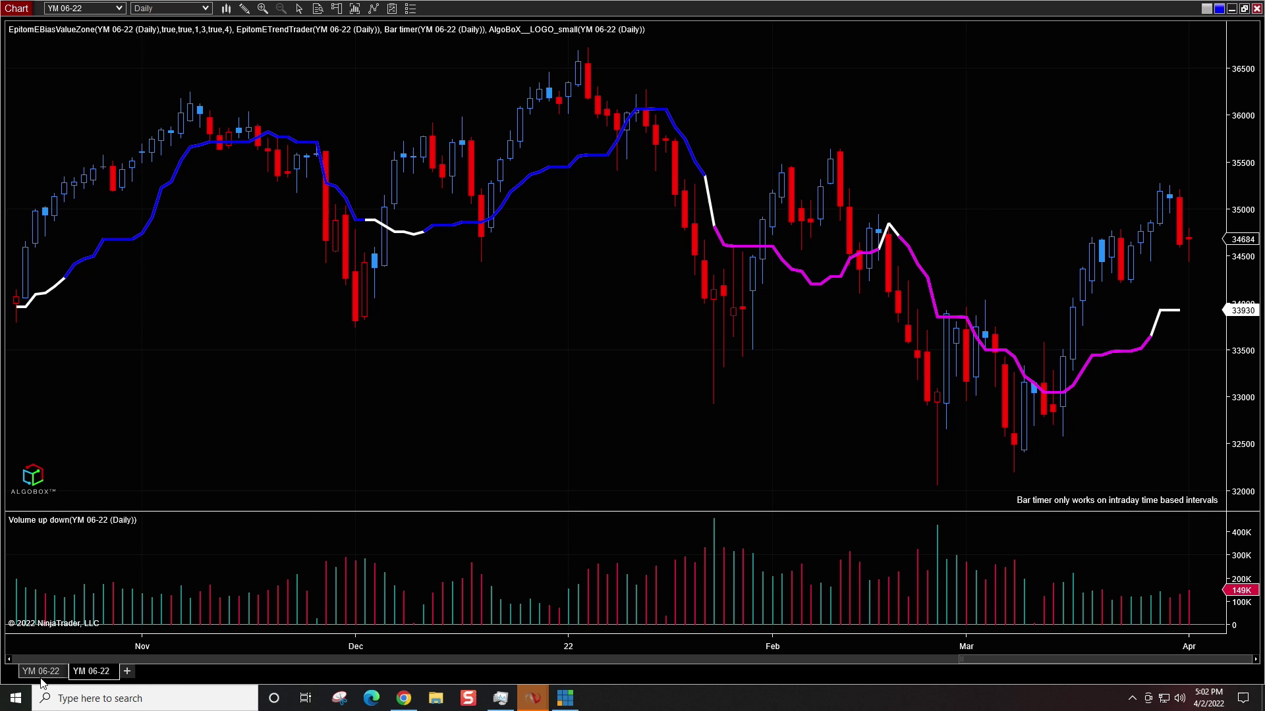
pyautogui.click(1220, 8)
# Enter ES 06-22 as the instrument of the first chart tab
pyautogui.click(63, 670)
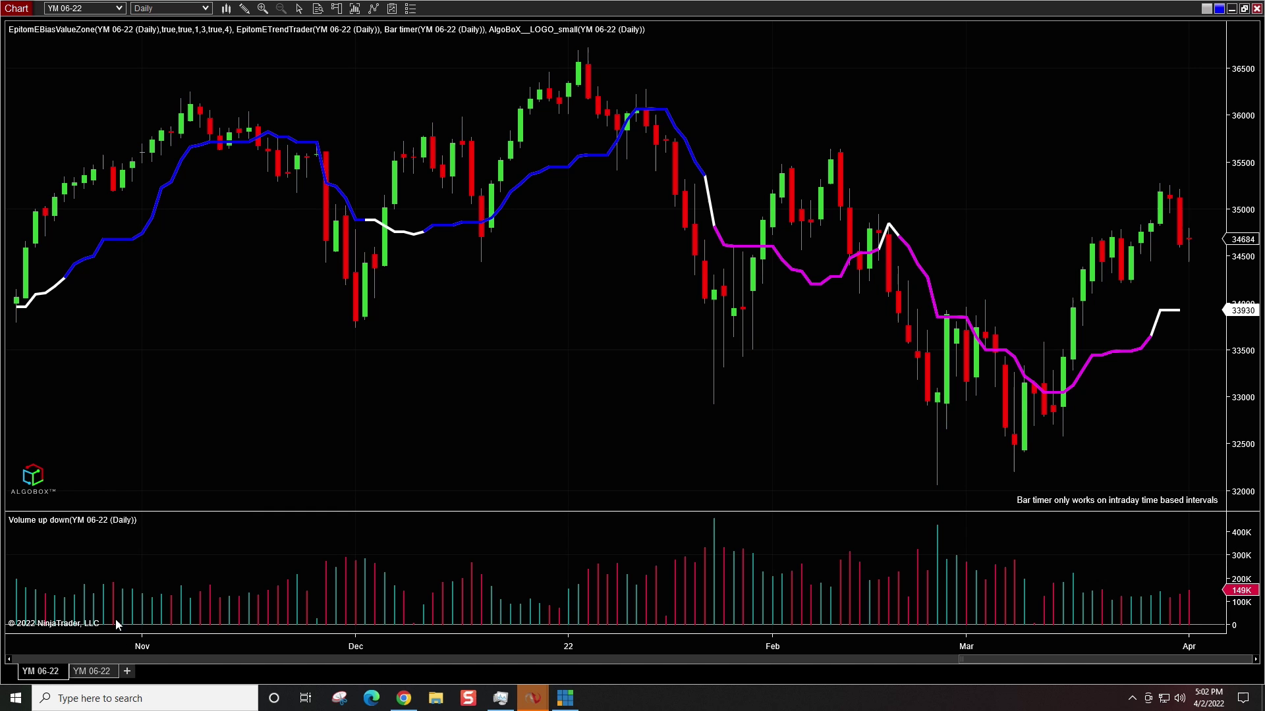
pyautogui.write('ES ')
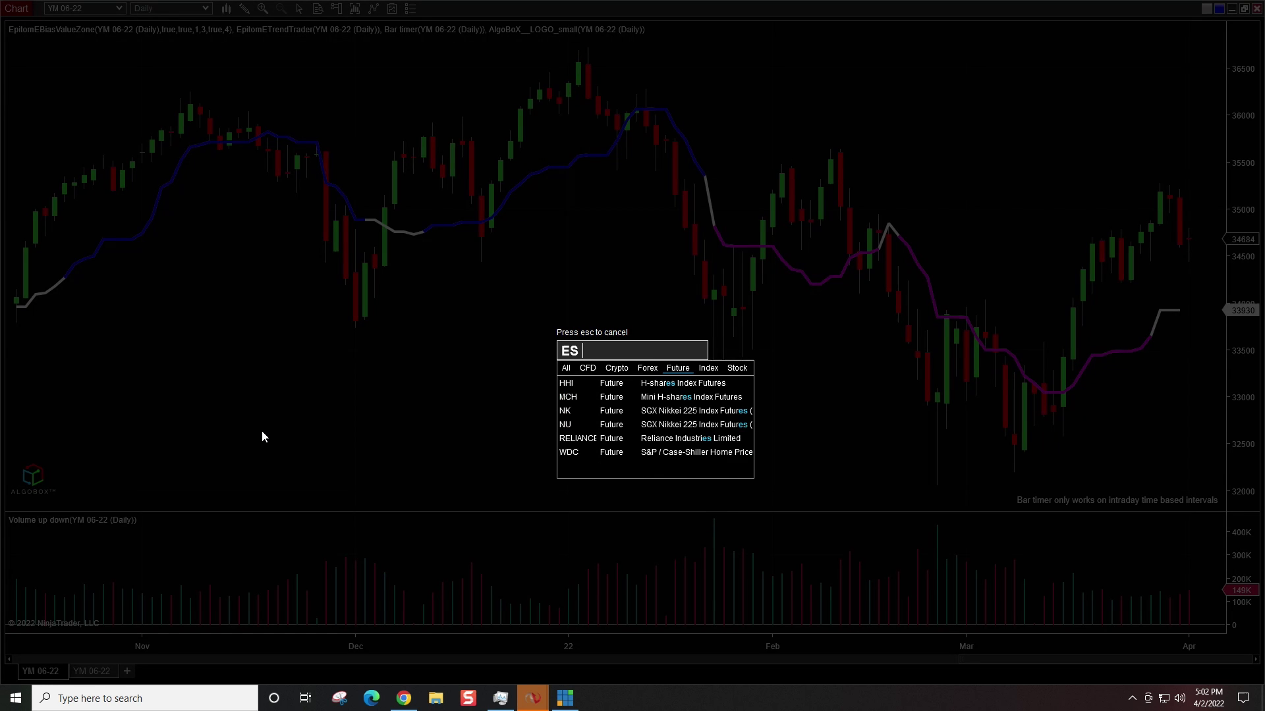
pyautogui.write('06-22')
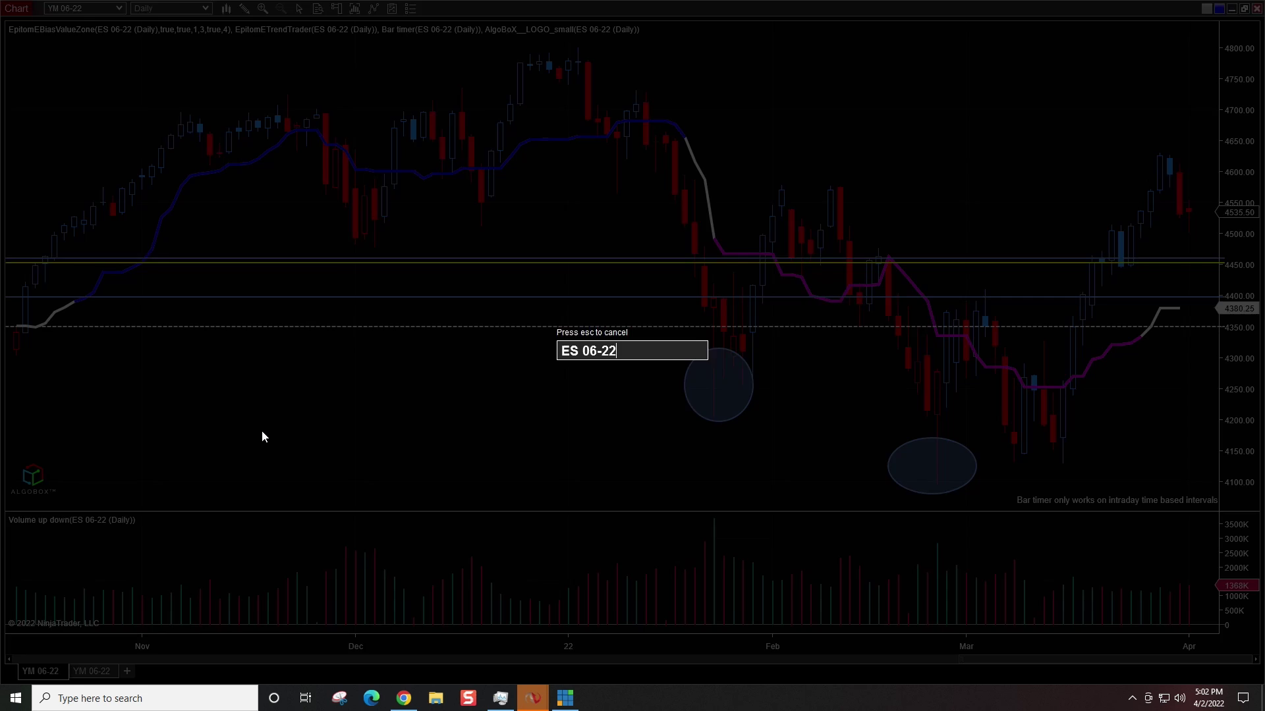
pyautogui.press('Return')
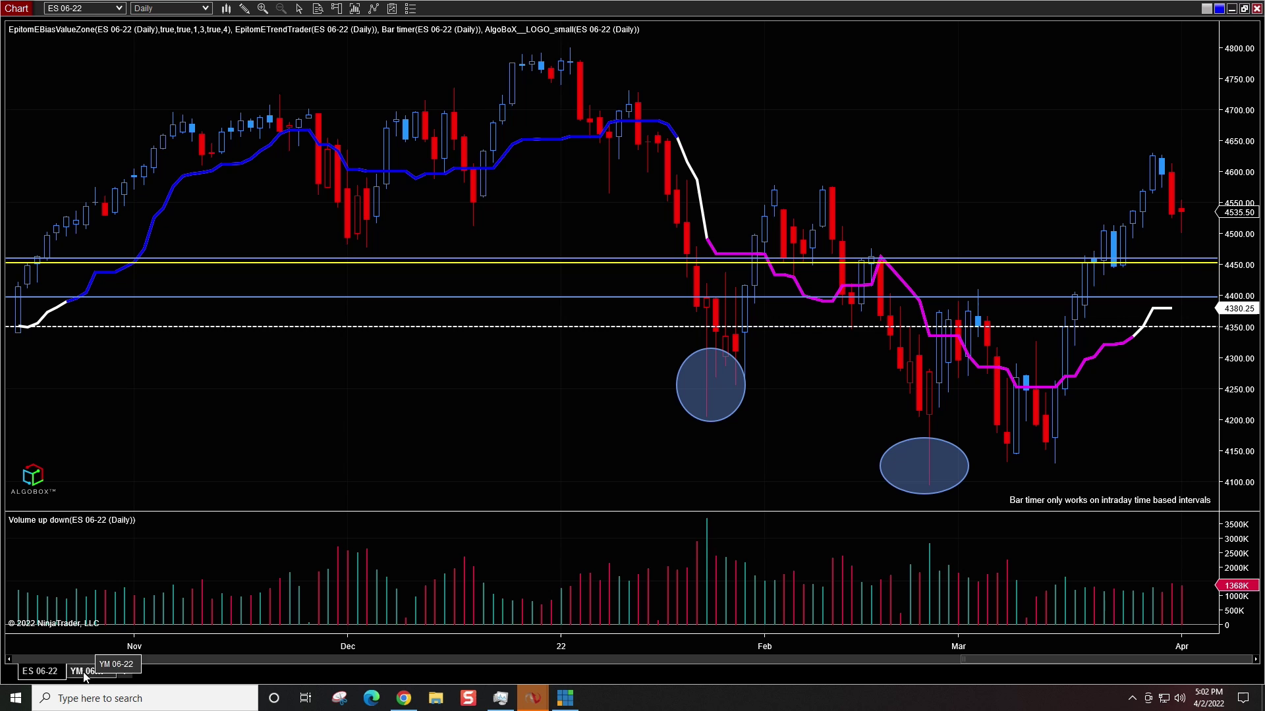
# Switch the first chart tab to NQ 06-22 from the instrument list, then compare it with the YM 06-22 tab
pyautogui.click(117, 13)
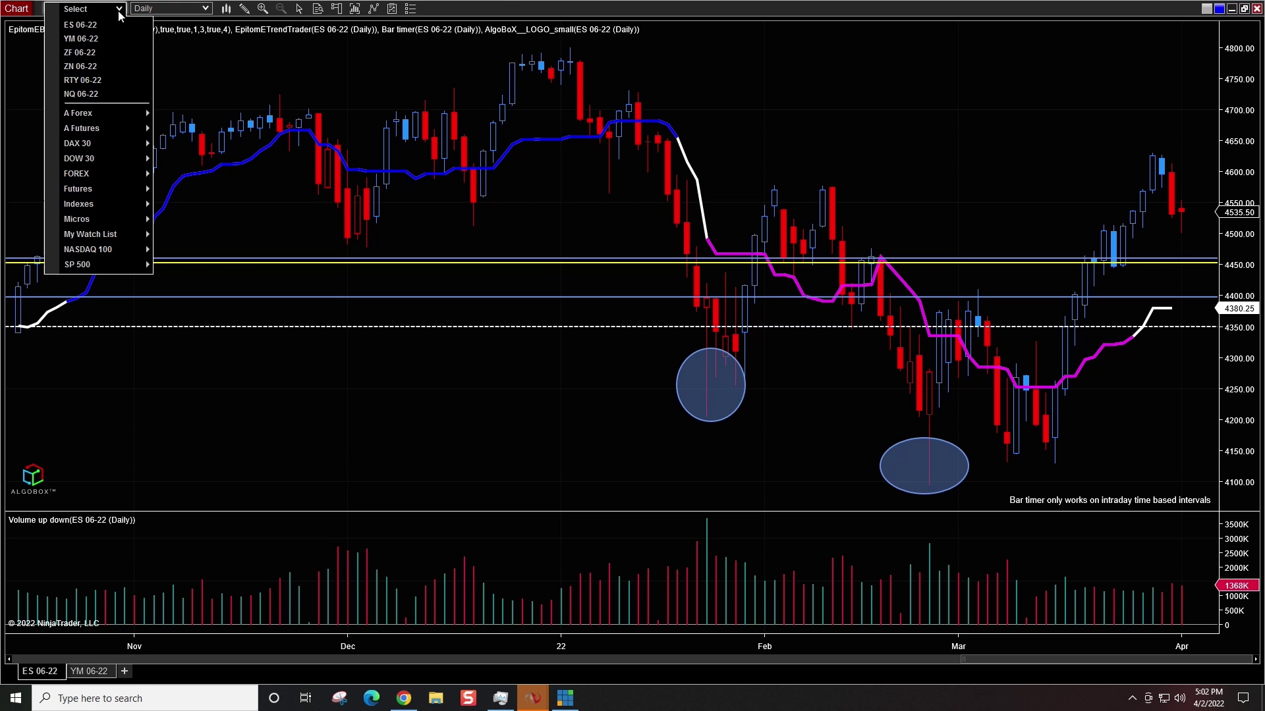
pyautogui.click(82, 95)
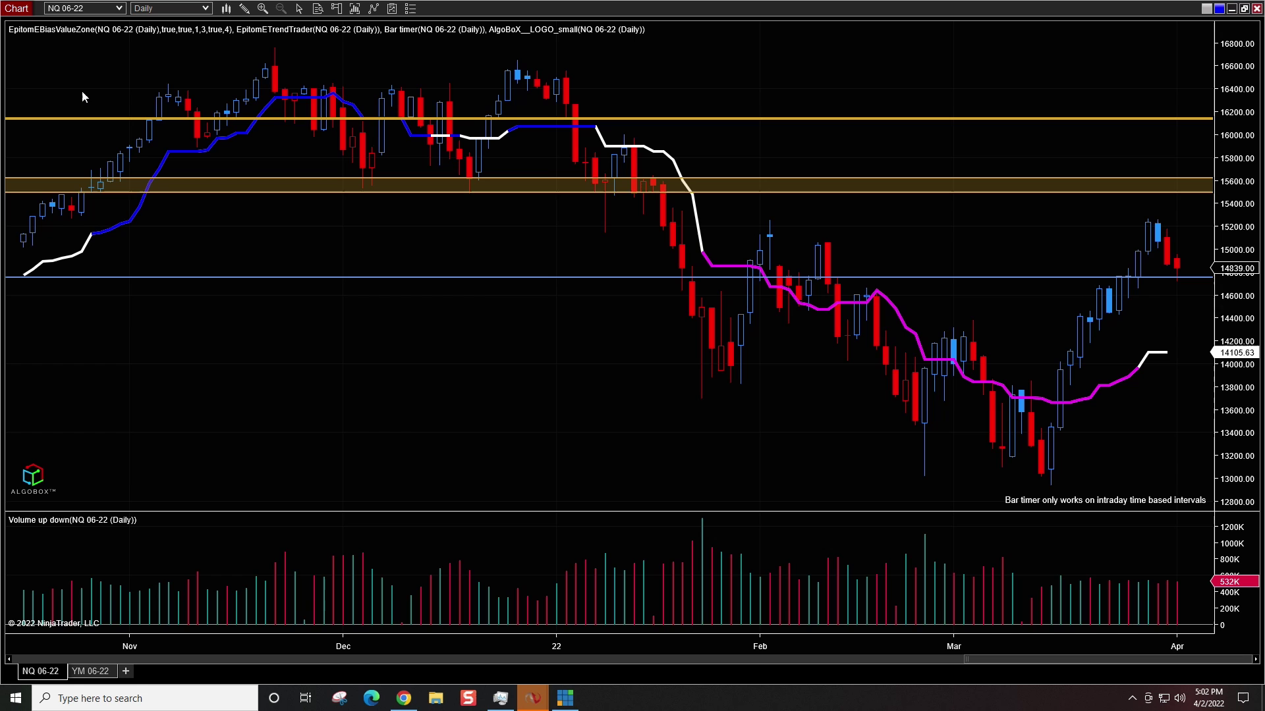
pyautogui.click(88, 672)
pyautogui.click(34, 672)
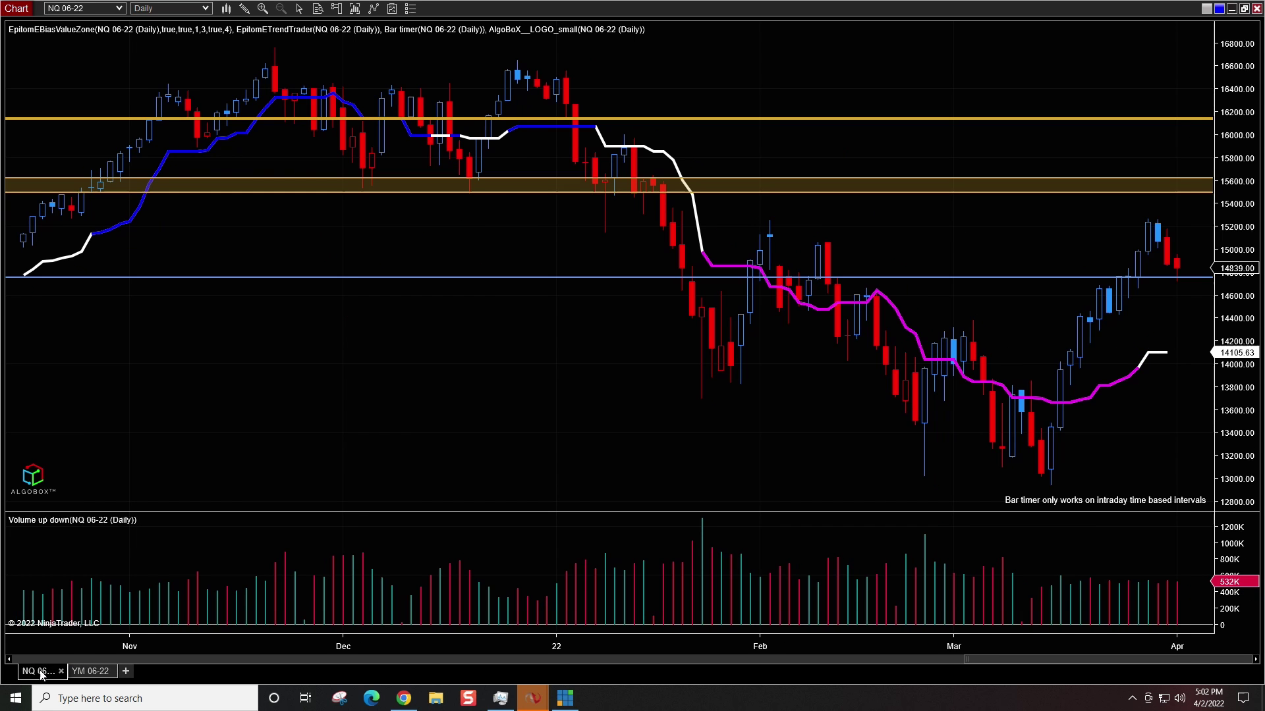
pyautogui.click(86, 672)
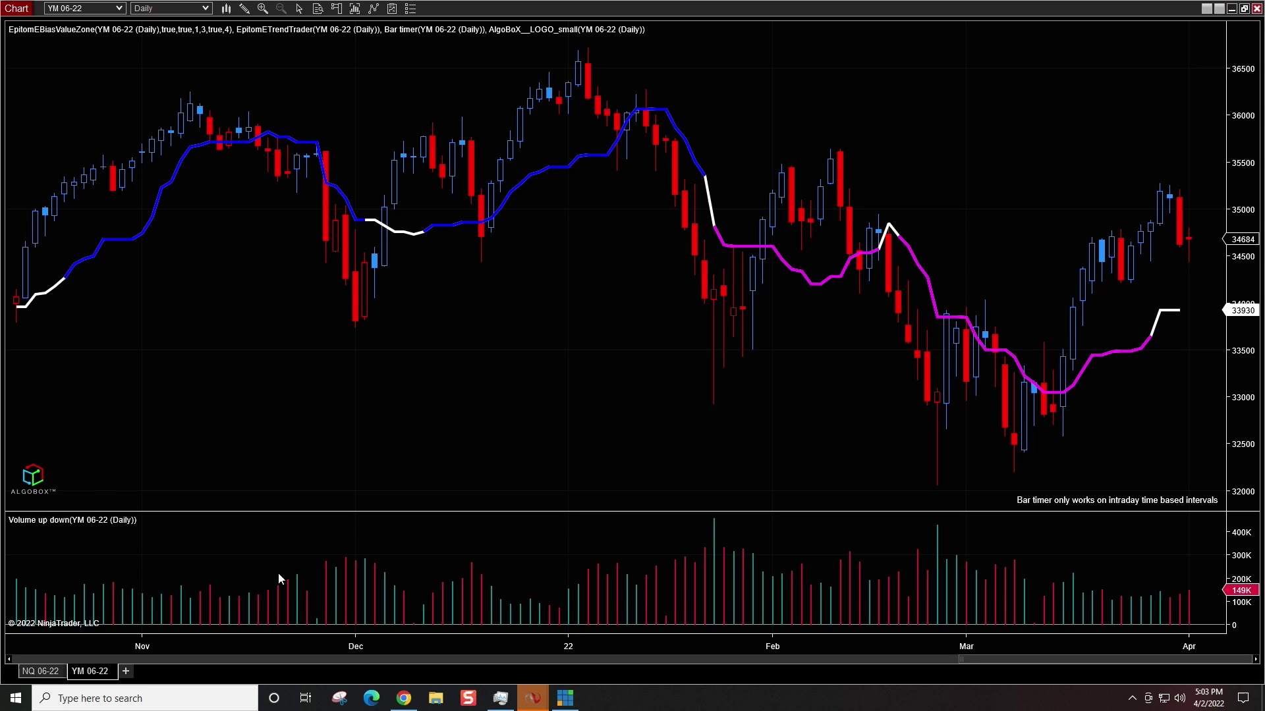
pyautogui.rightClick(83, 678)
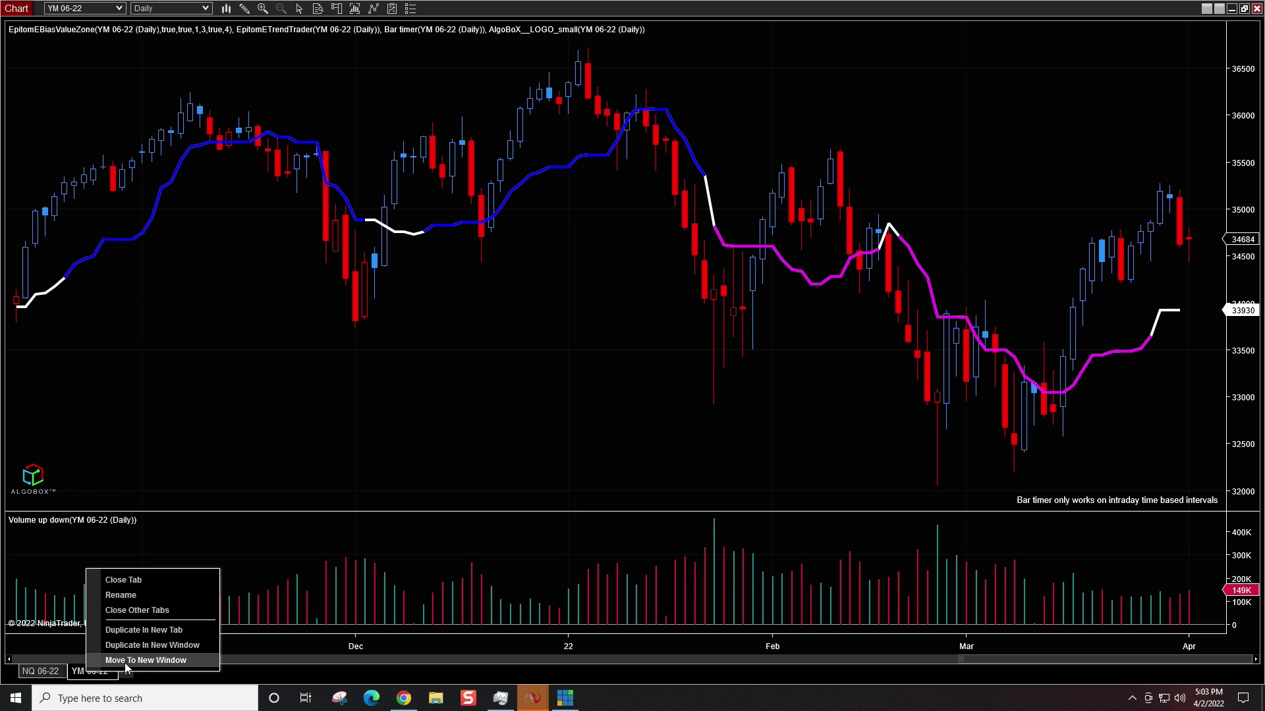
# Rename the YM 06-22 chart tab to 'tes' and move the Control Center over the chart
pyautogui.rightClick(84, 682)
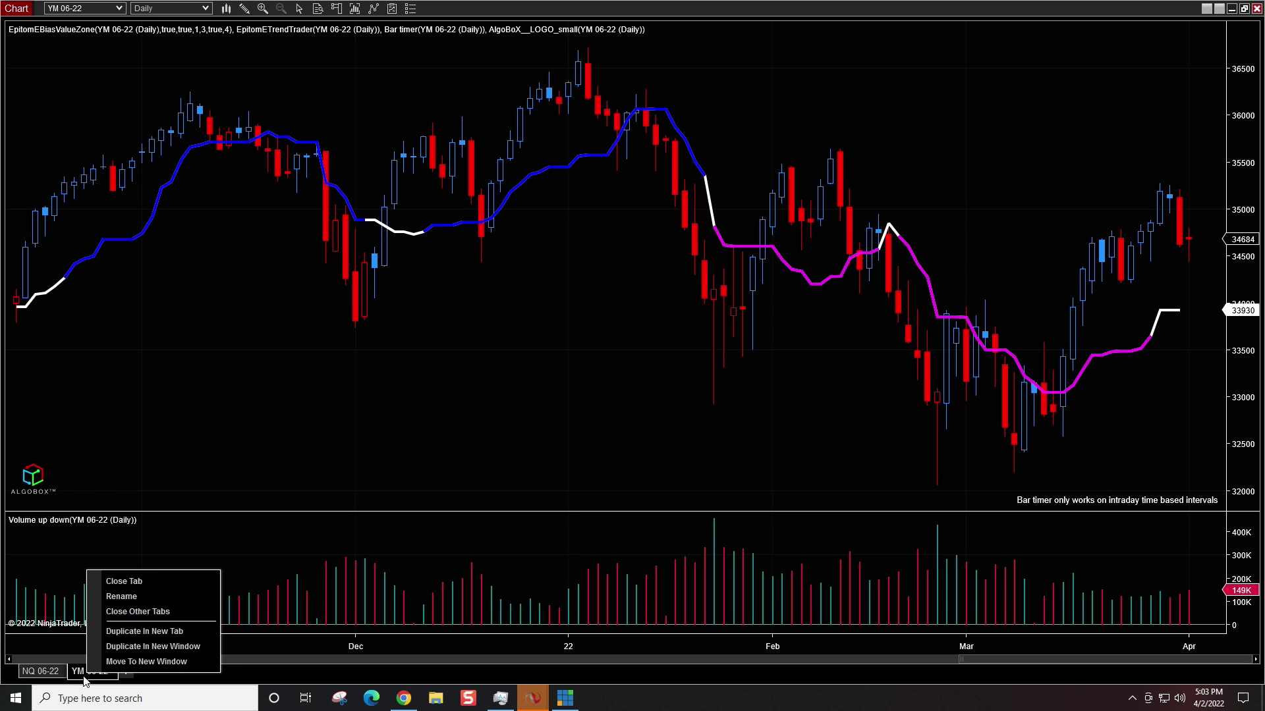
pyautogui.click(124, 598)
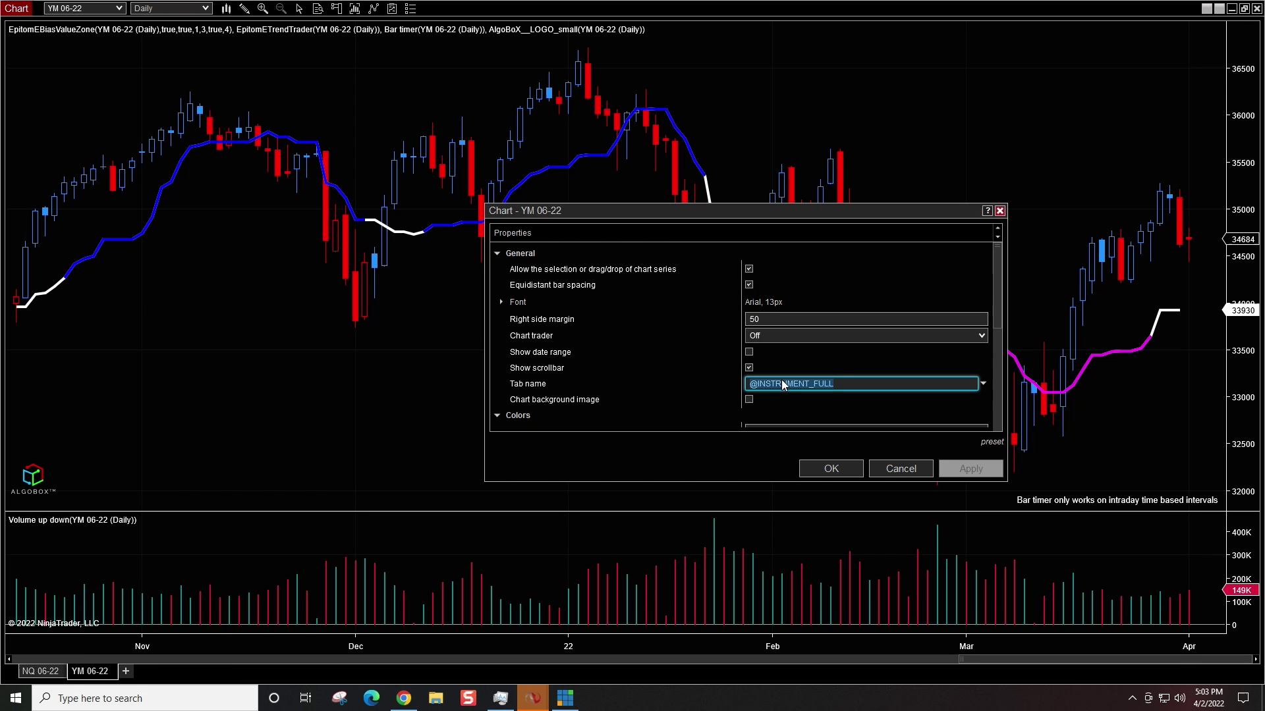
pyautogui.click(845, 383)
pyautogui.press('BackSpace')
pyautogui.press('BackSpace')
pyautogui.press('BackSpace')
pyautogui.press('BackSpace')
pyautogui.press('BackSpace')
pyautogui.press('BackSpace')
pyautogui.press('BackSpace')
pyautogui.press('BackSpace')
pyautogui.press('BackSpace')
pyautogui.press('BackSpace')
pyautogui.press('BackSpace')
pyautogui.press('BackSpace')
pyautogui.press('BackSpace')
pyautogui.press('BackSpace')
pyautogui.press('BackSpace')
pyautogui.write('tes')
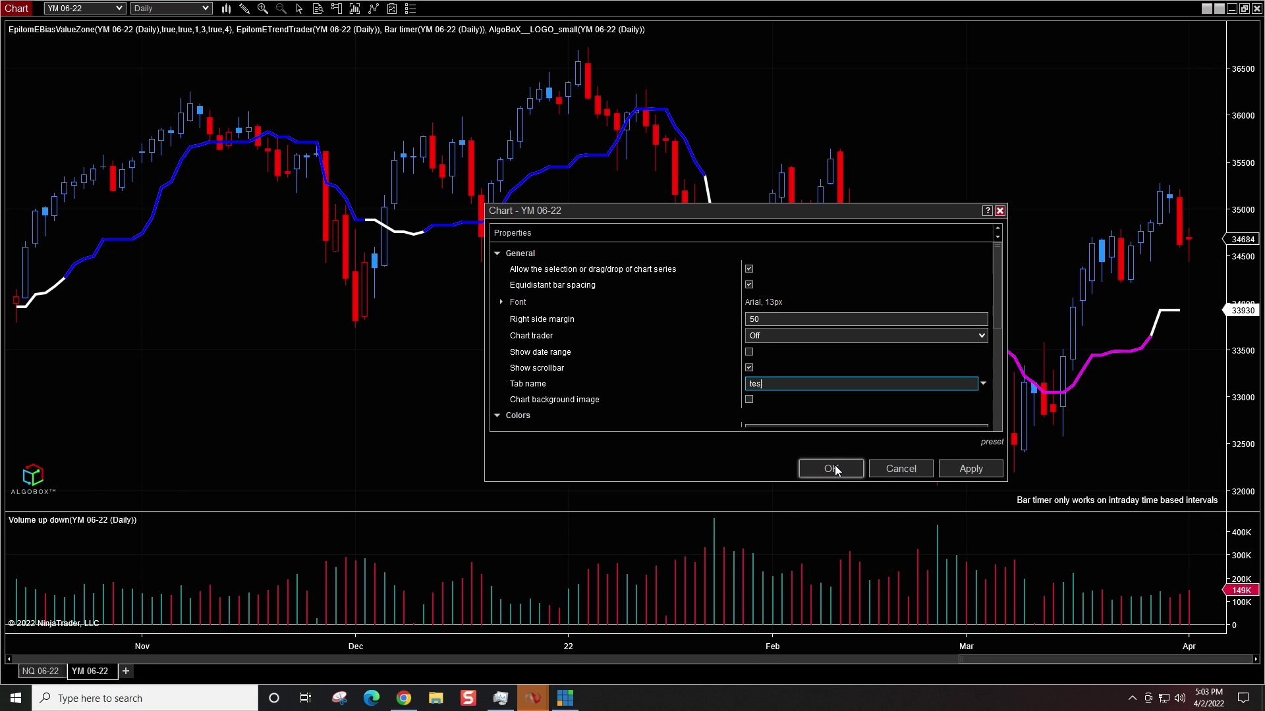
pyautogui.click(832, 468)
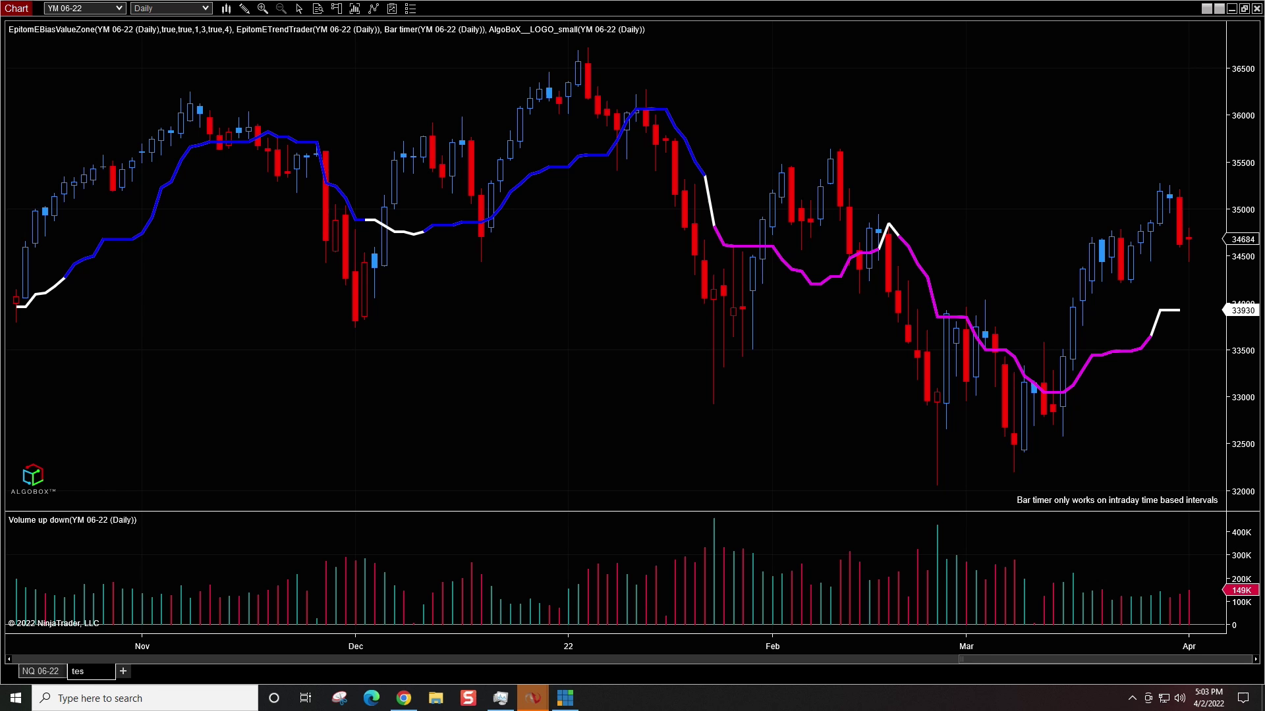
pyautogui.moveTo(501, 2); pyautogui.dragTo(382, 224)
# Open a new Market Analyzer with tabs shown and add a Market Analyzer 2 tab
pyautogui.click(451, 216)
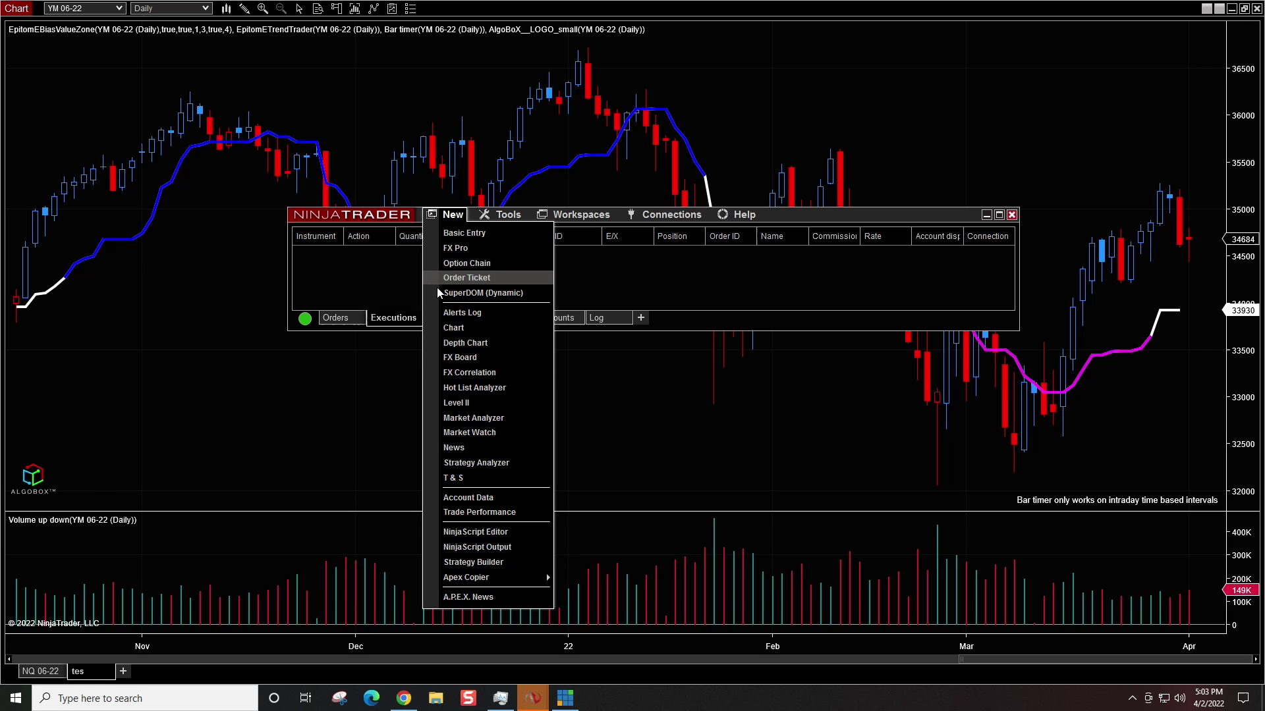
pyautogui.click(478, 419)
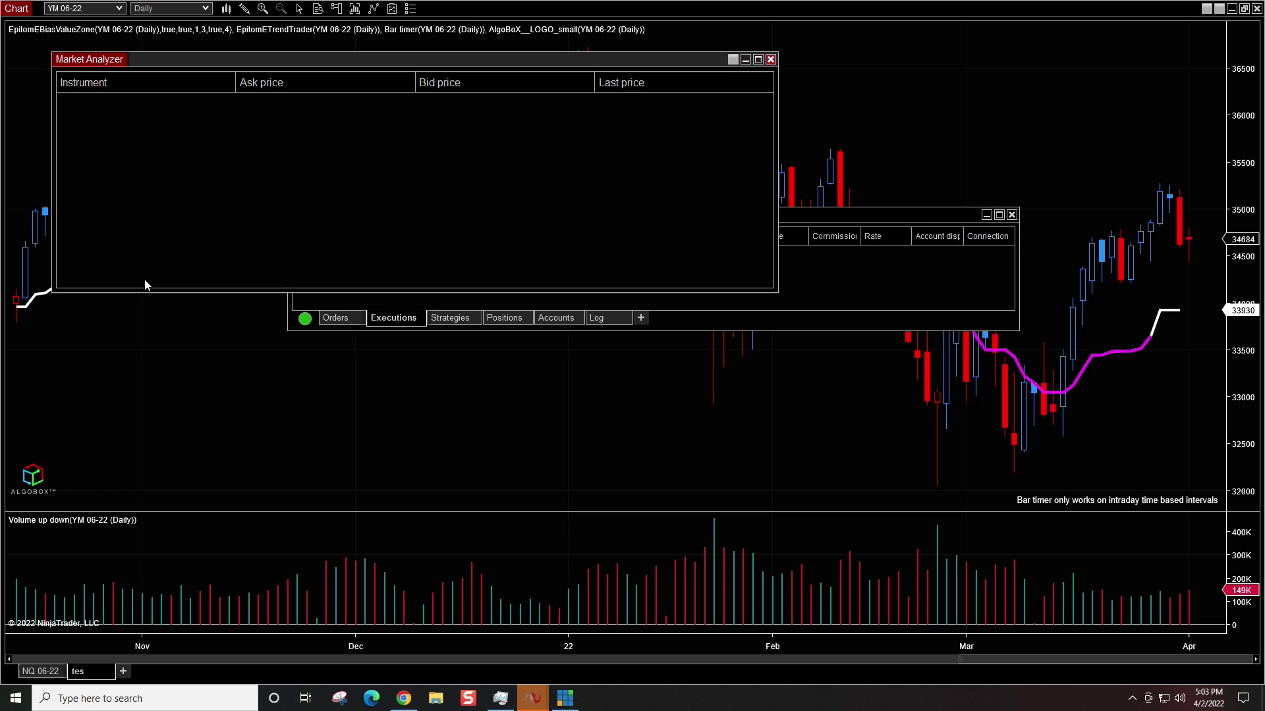
pyautogui.rightClick(166, 157)
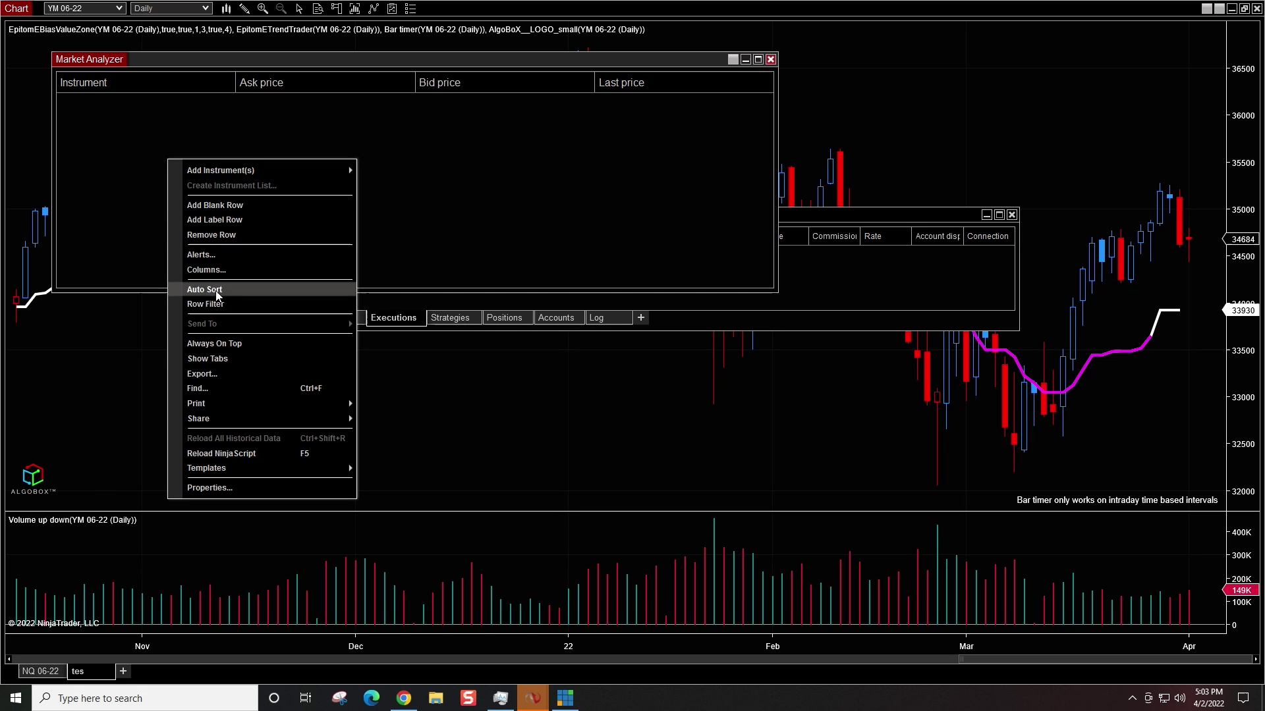
pyautogui.click(212, 359)
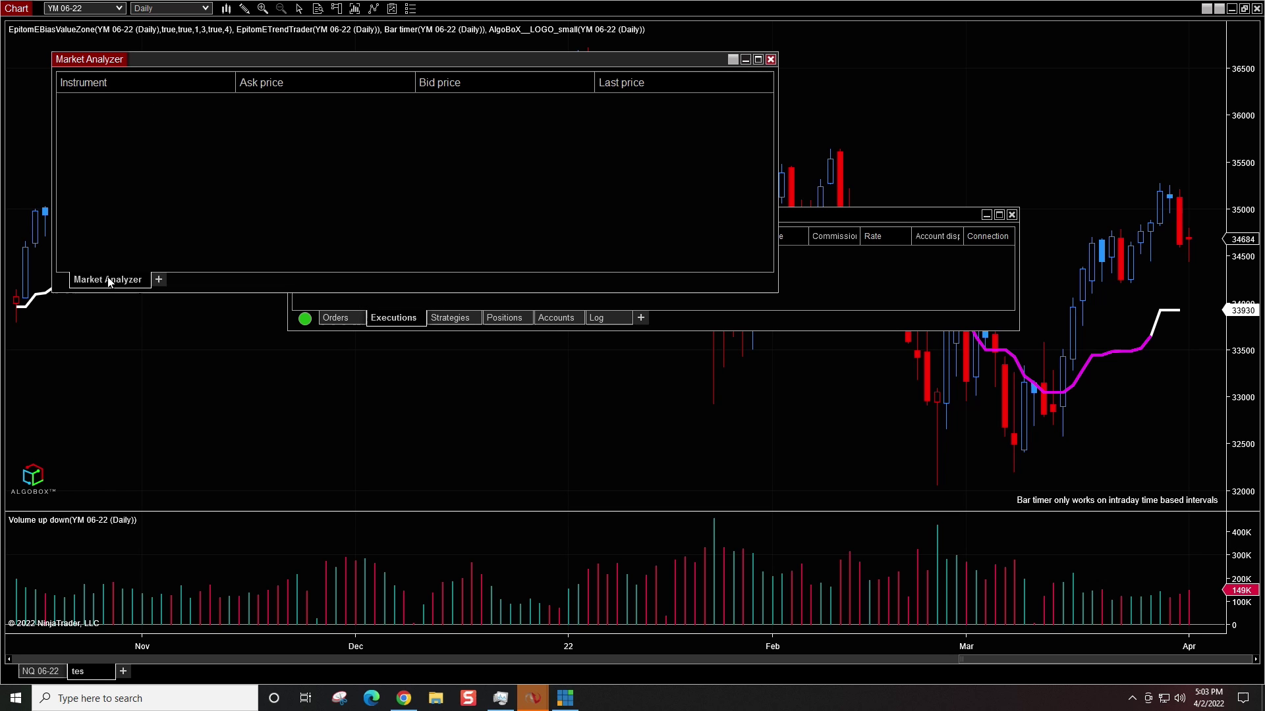
pyautogui.click(157, 282)
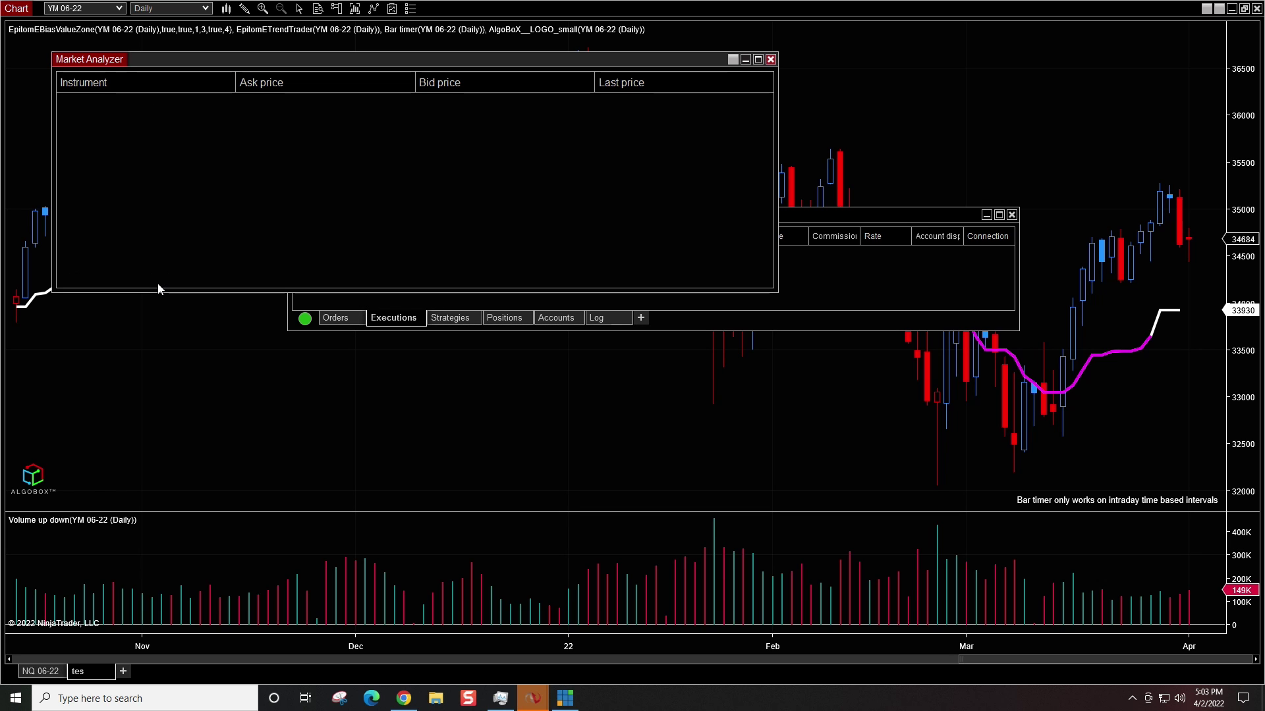
pyautogui.rightClick(122, 261)
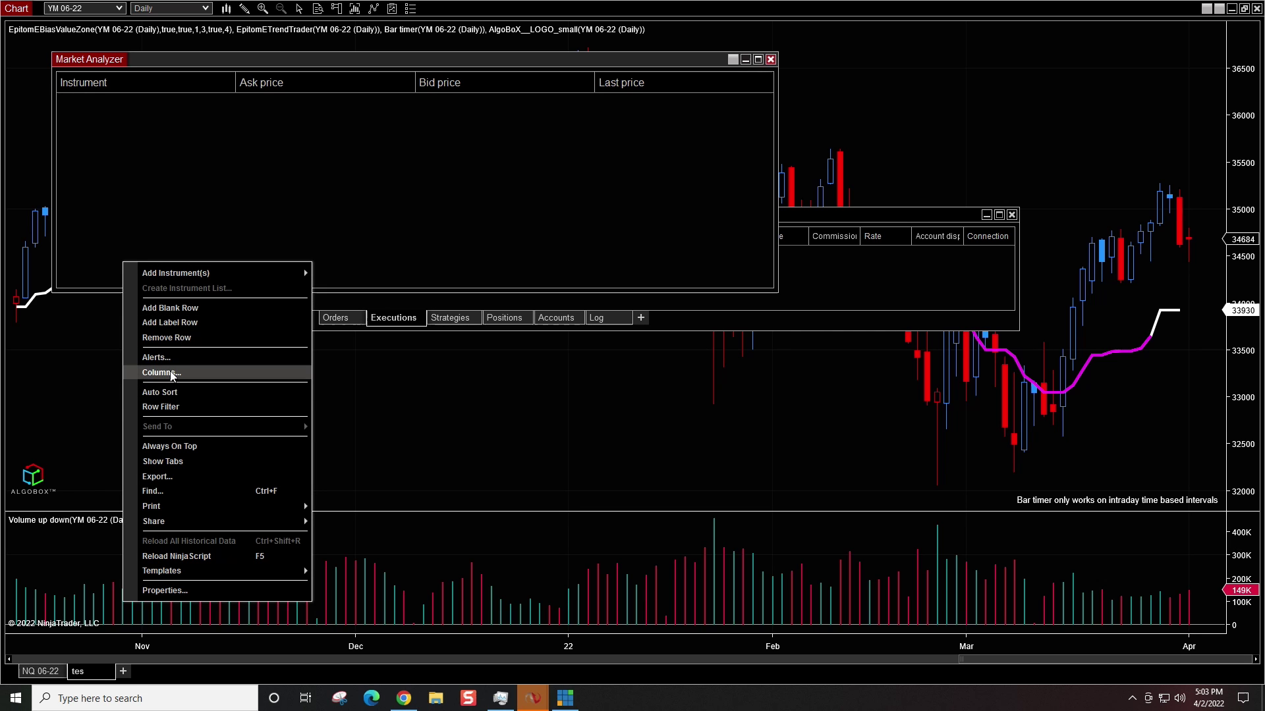
pyautogui.click(170, 460)
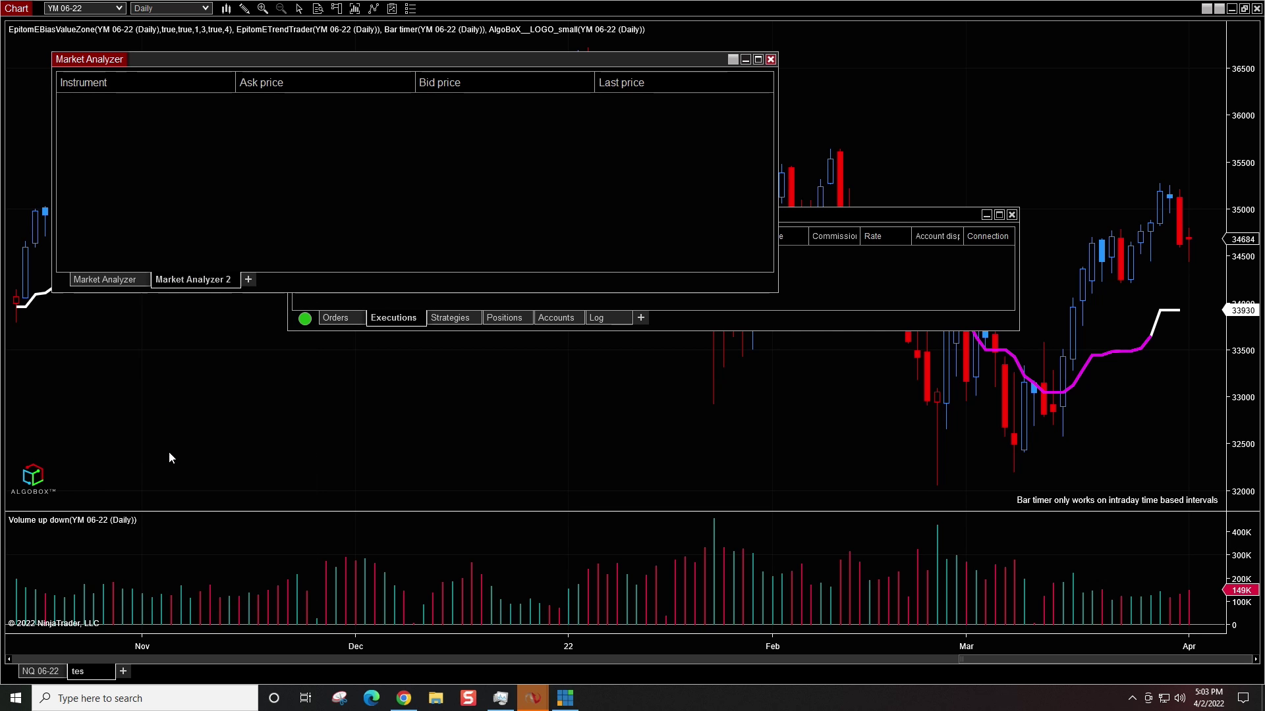
# Duplicate Market Analyzer 2 into a third tab, then close the Market Analyzer 3 and 2 tabs
pyautogui.rightClick(187, 280)
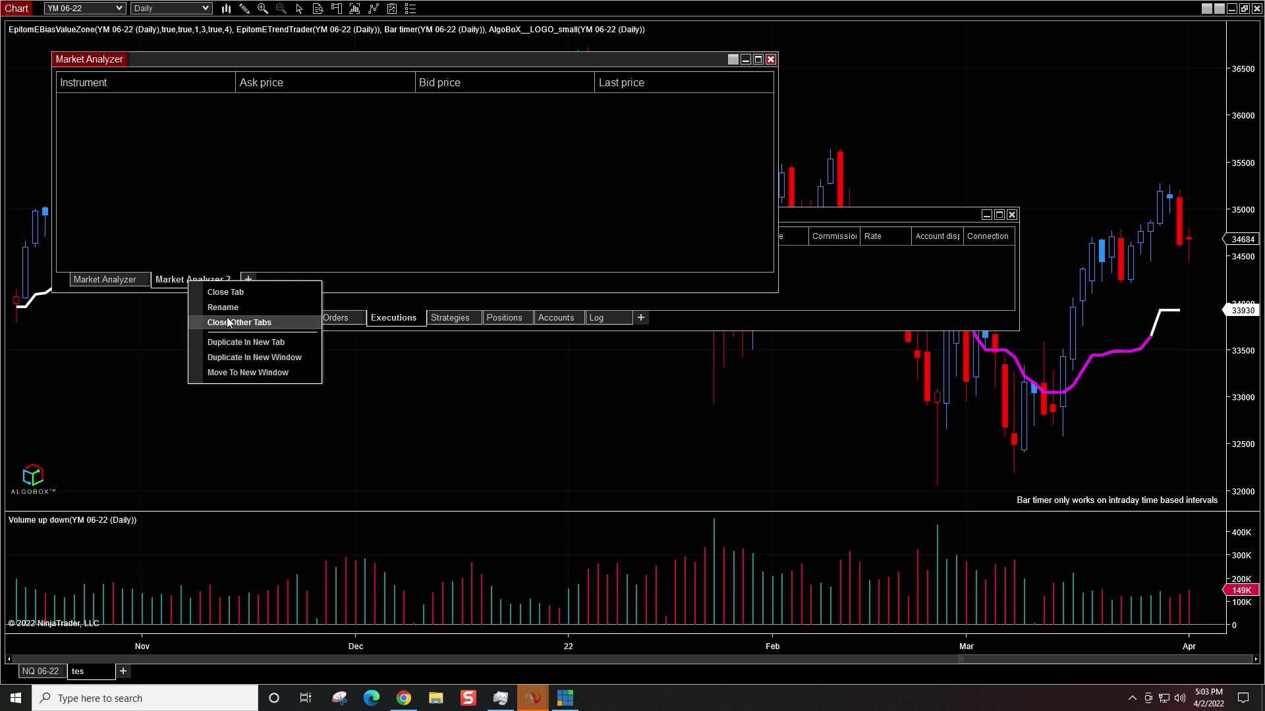
pyautogui.click(229, 341)
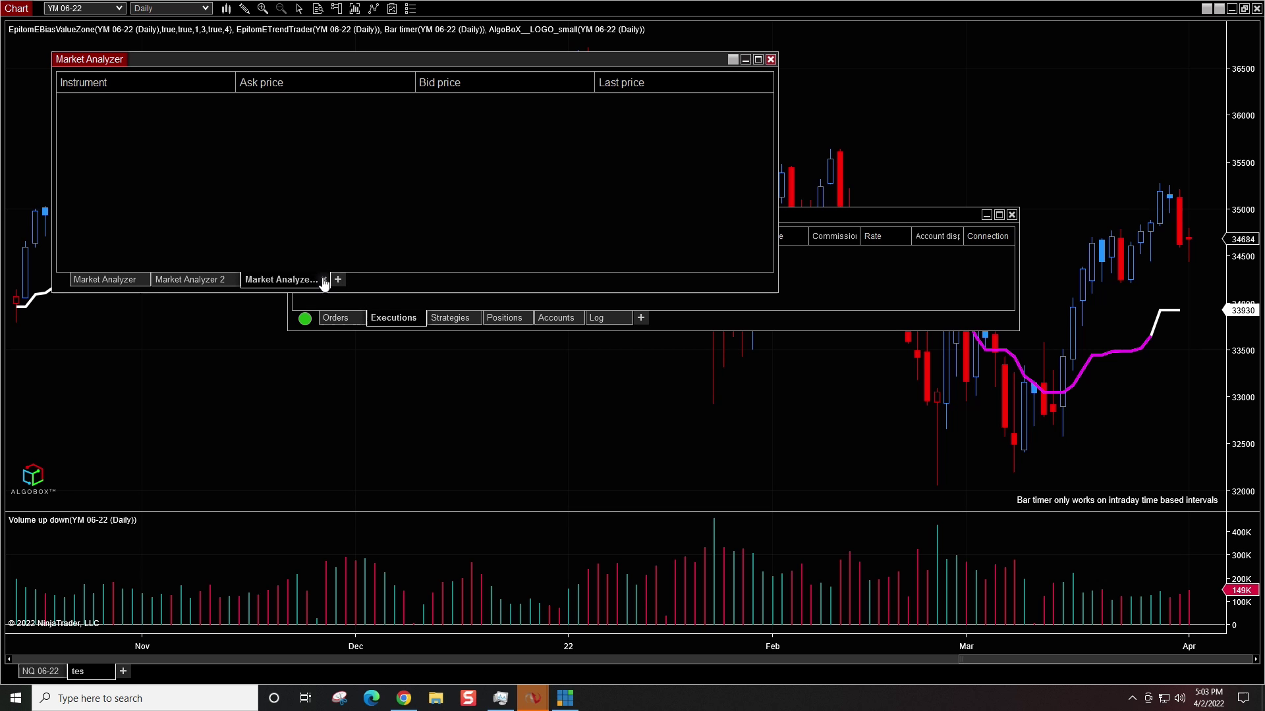
pyautogui.click(324, 280)
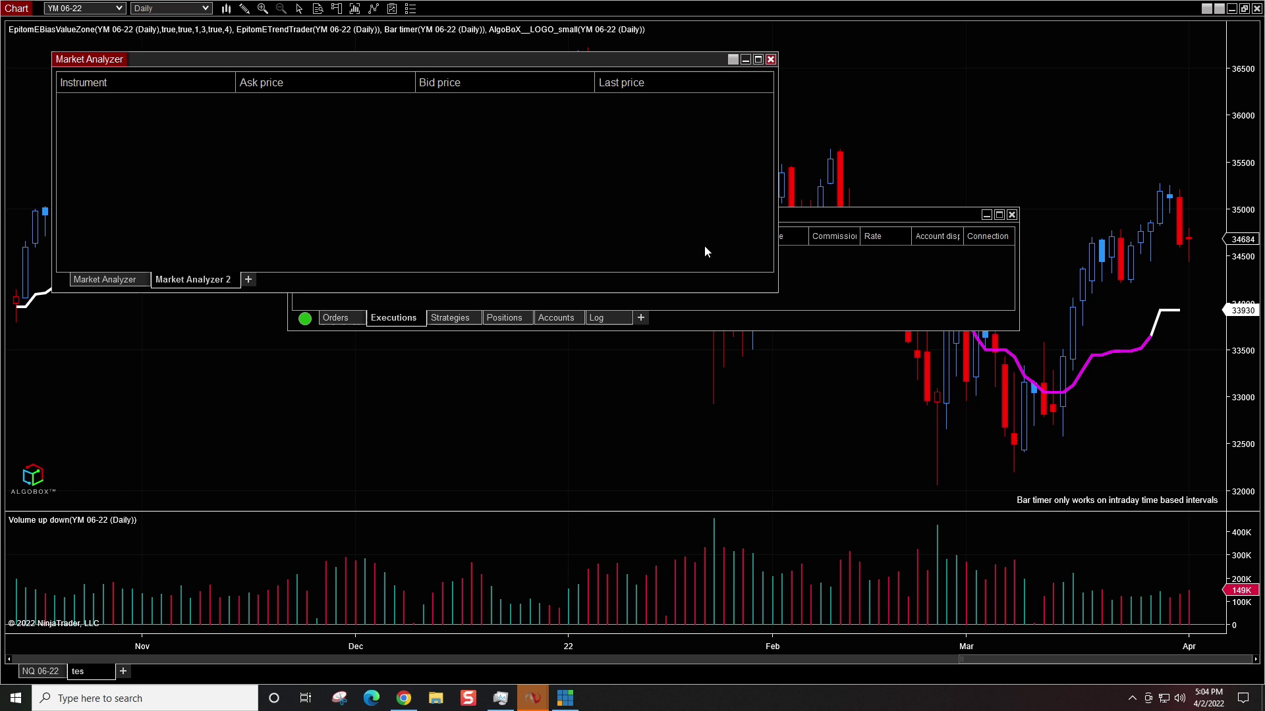
pyautogui.click(122, 280)
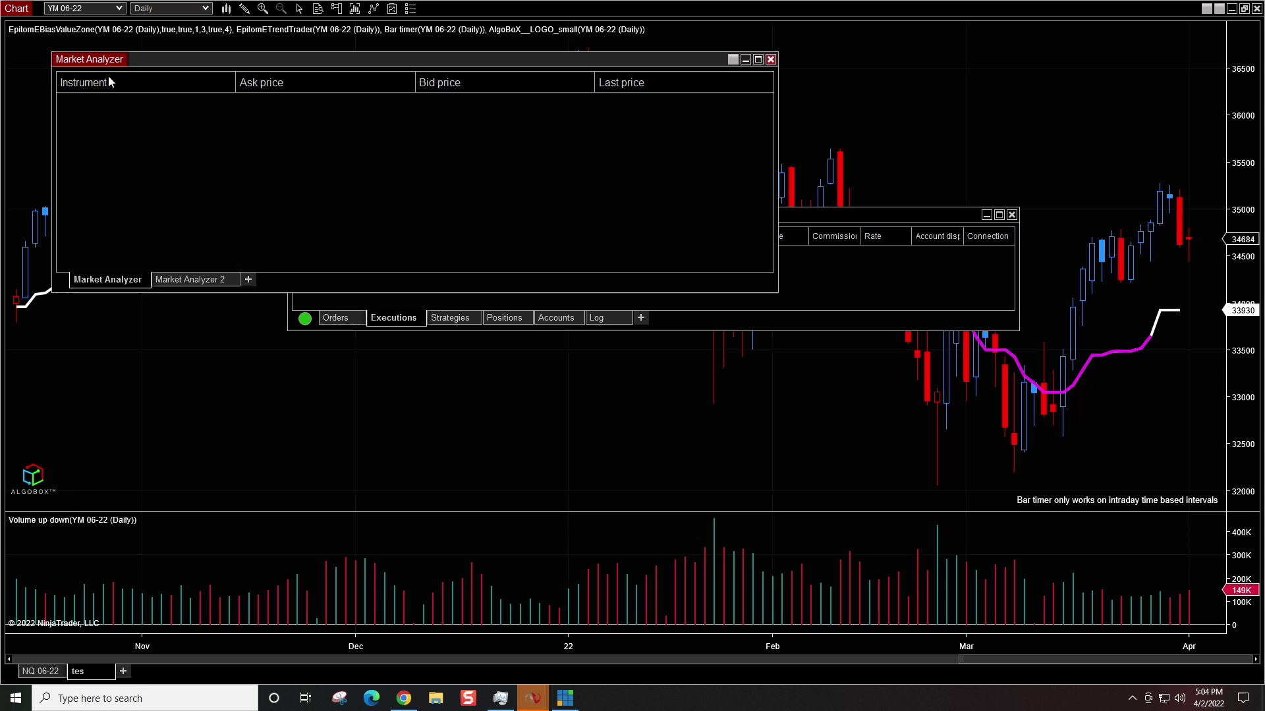
pyautogui.click(196, 282)
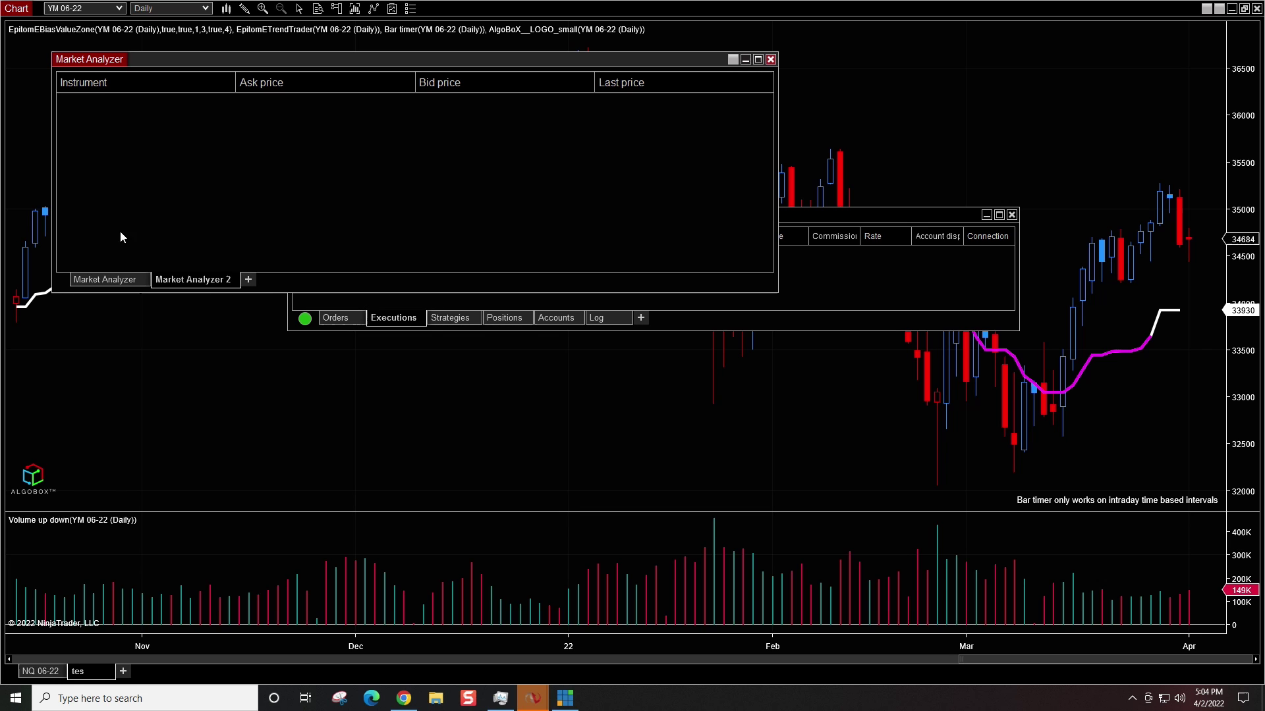
pyautogui.click(108, 279)
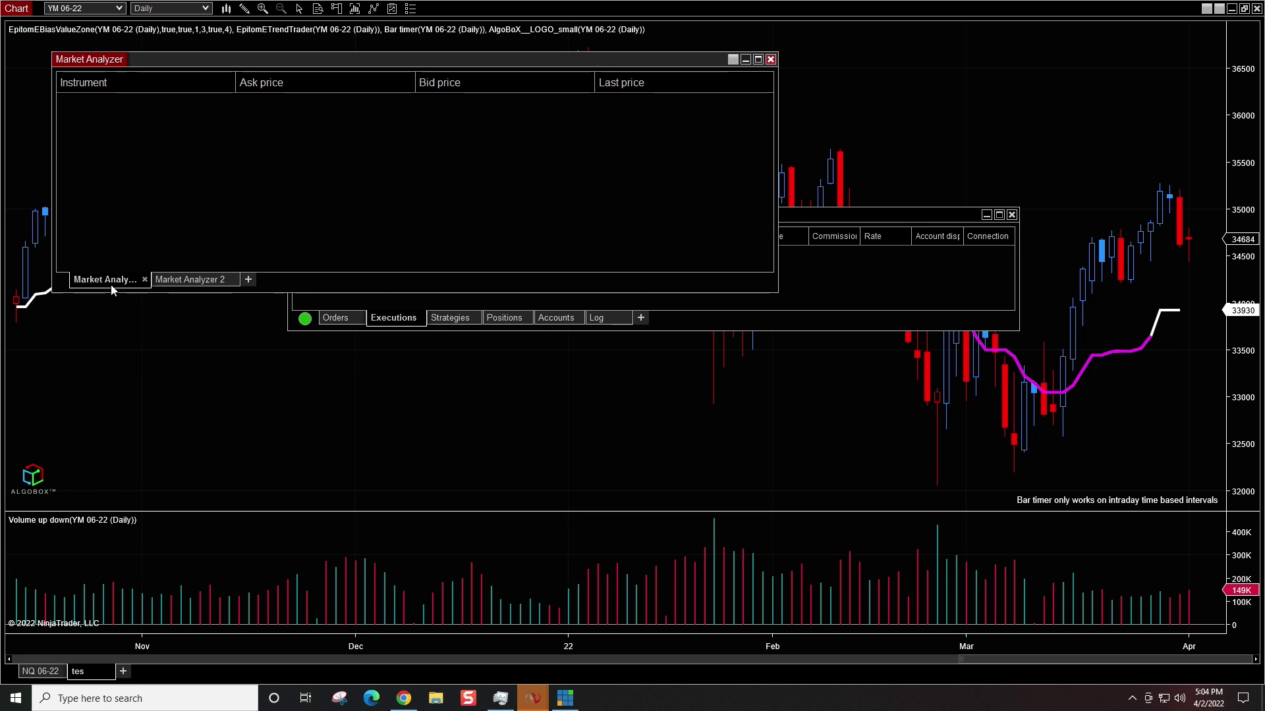
pyautogui.click(191, 279)
pyautogui.click(235, 279)
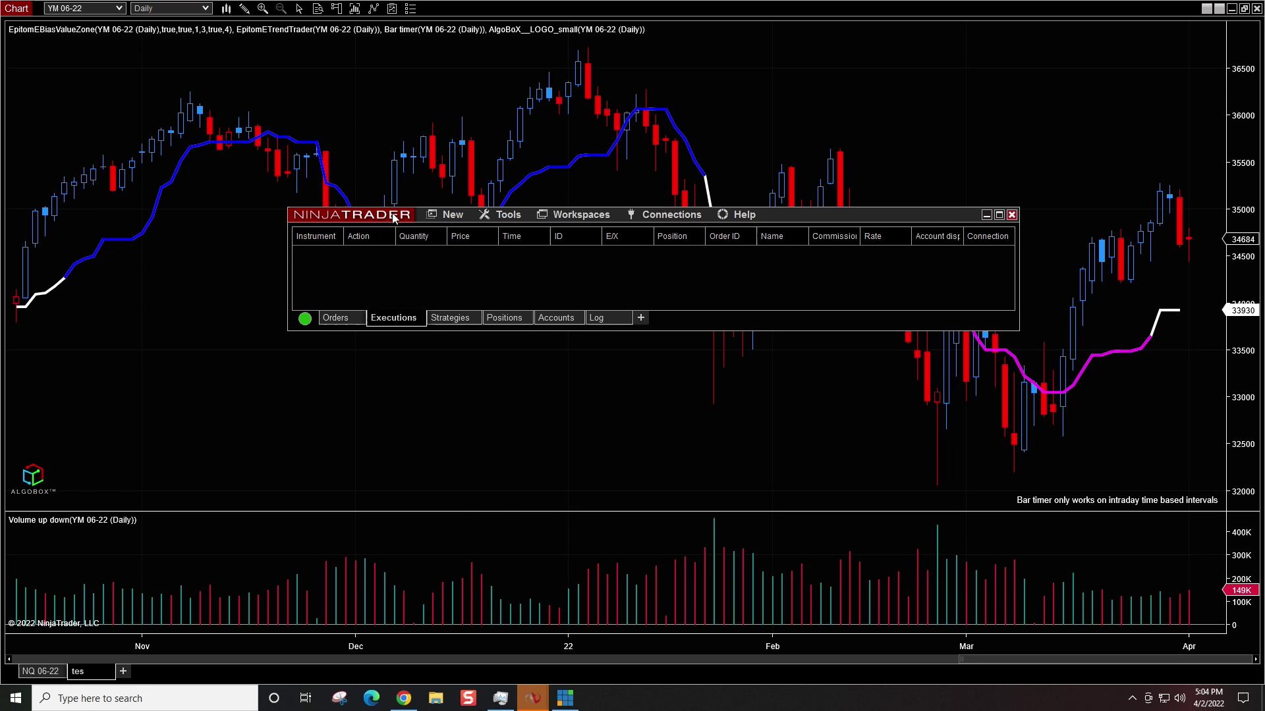
# Open a SuperDOM on ES 06-22, add a YM 06-22 tab, and hide the Control Center
pyautogui.click(452, 216)
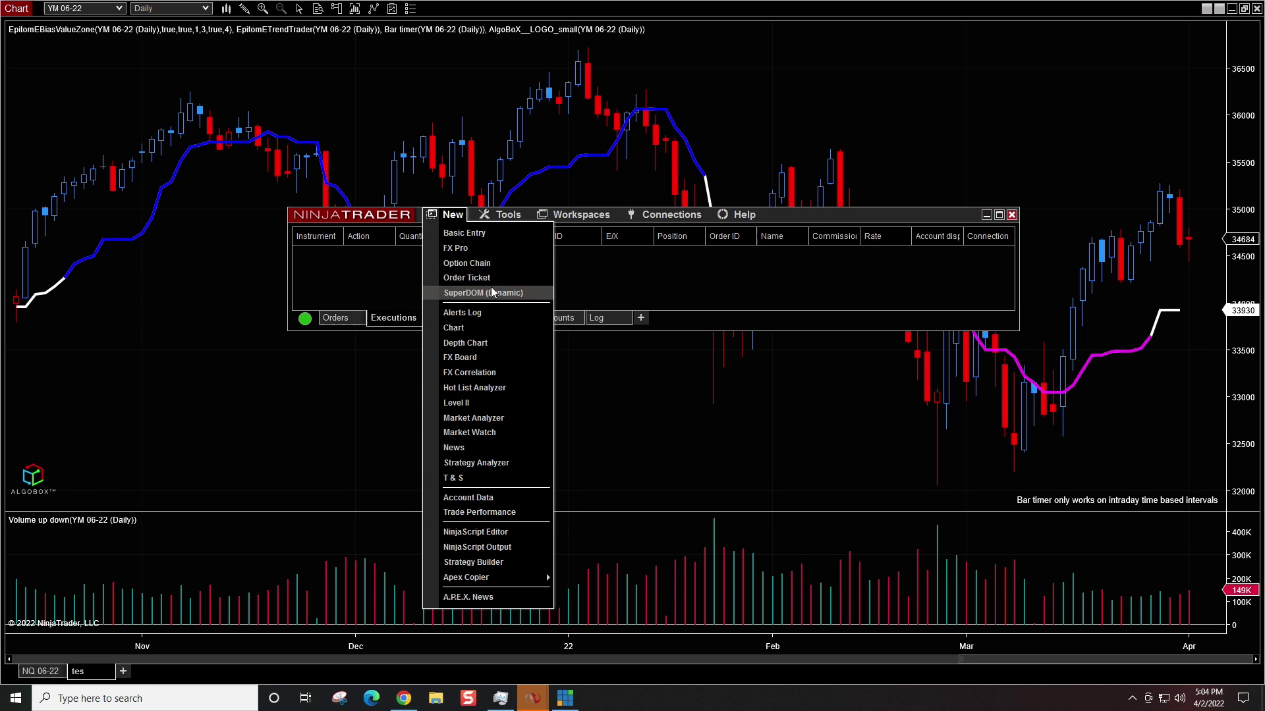
pyautogui.click(481, 295)
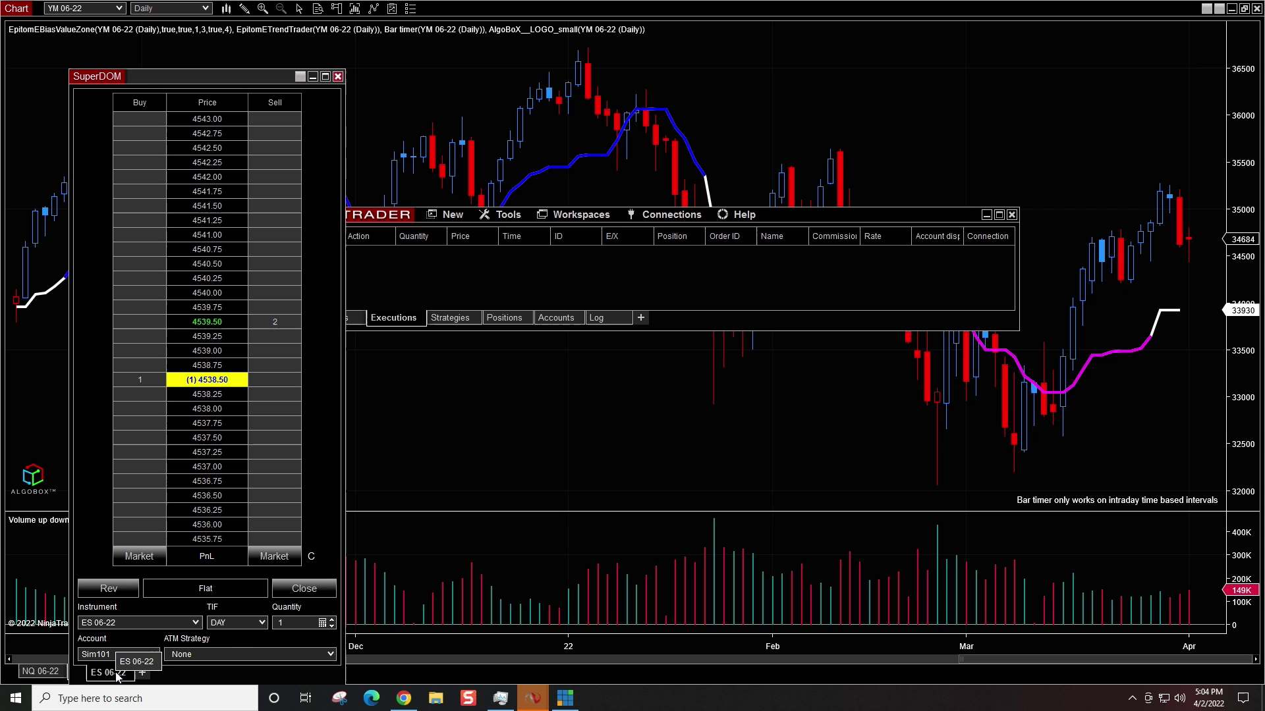
pyautogui.rightClick(119, 677)
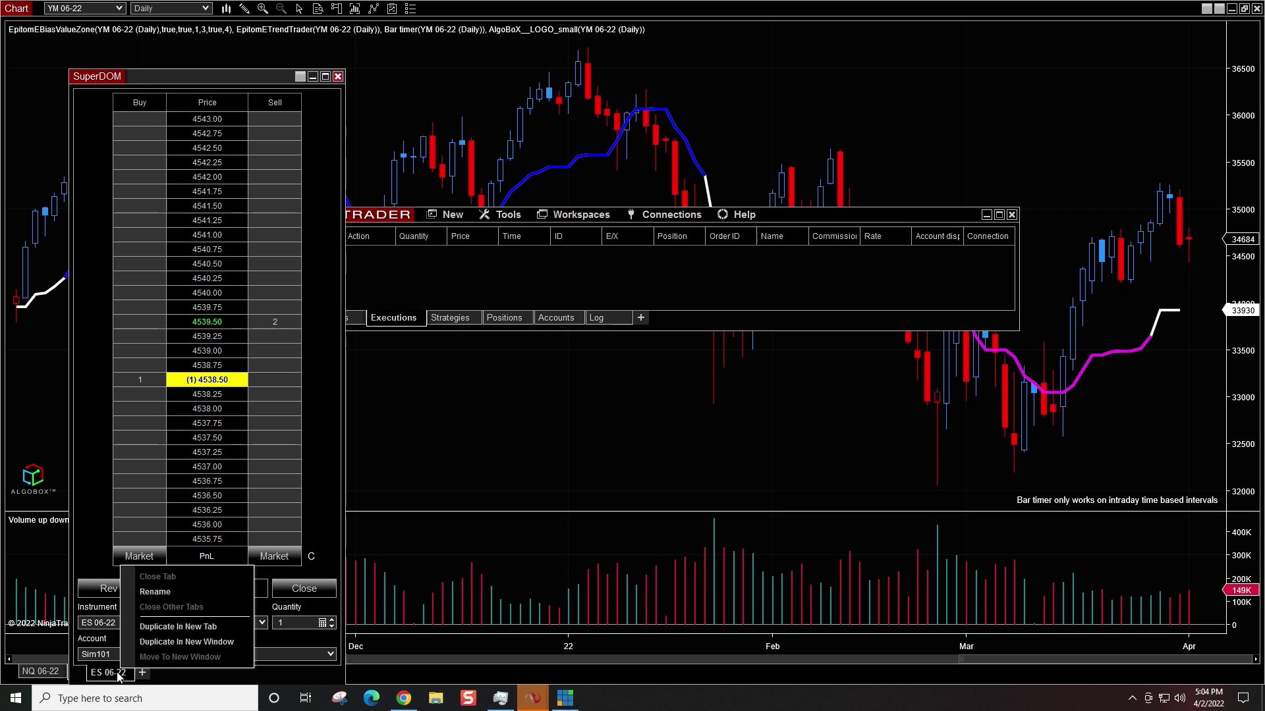
pyautogui.click(173, 626)
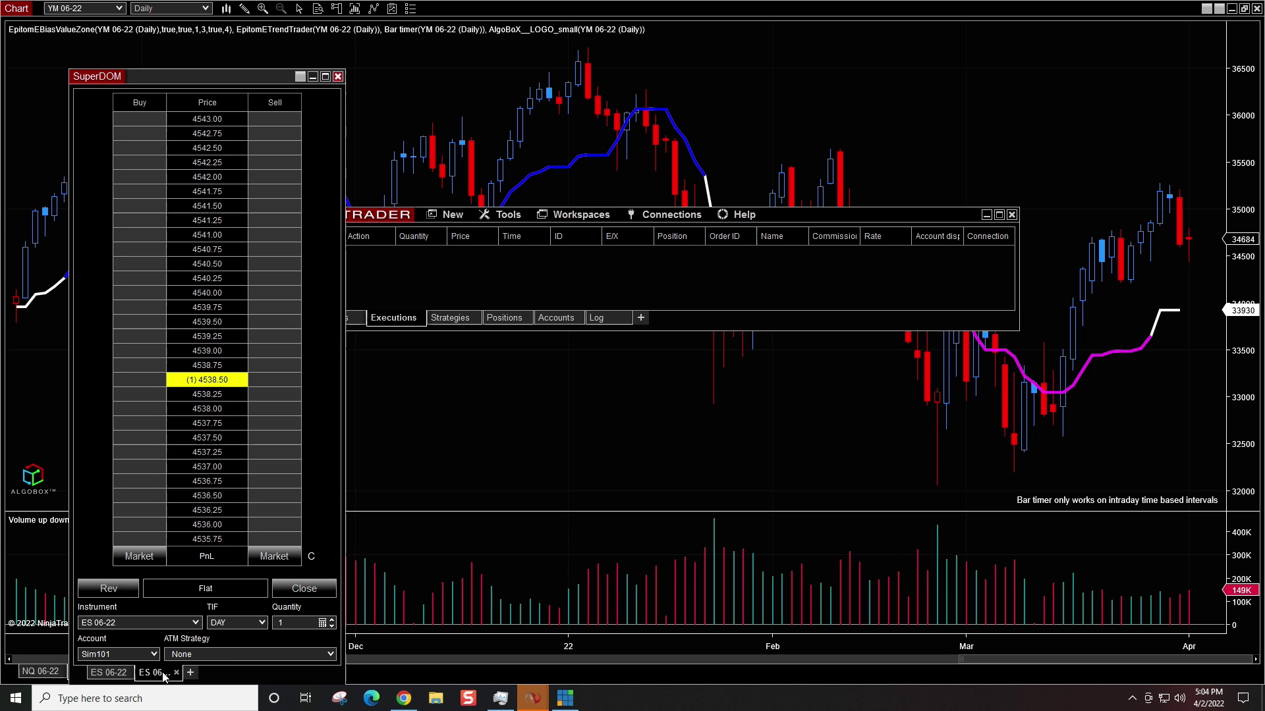
pyautogui.write('YM 06')
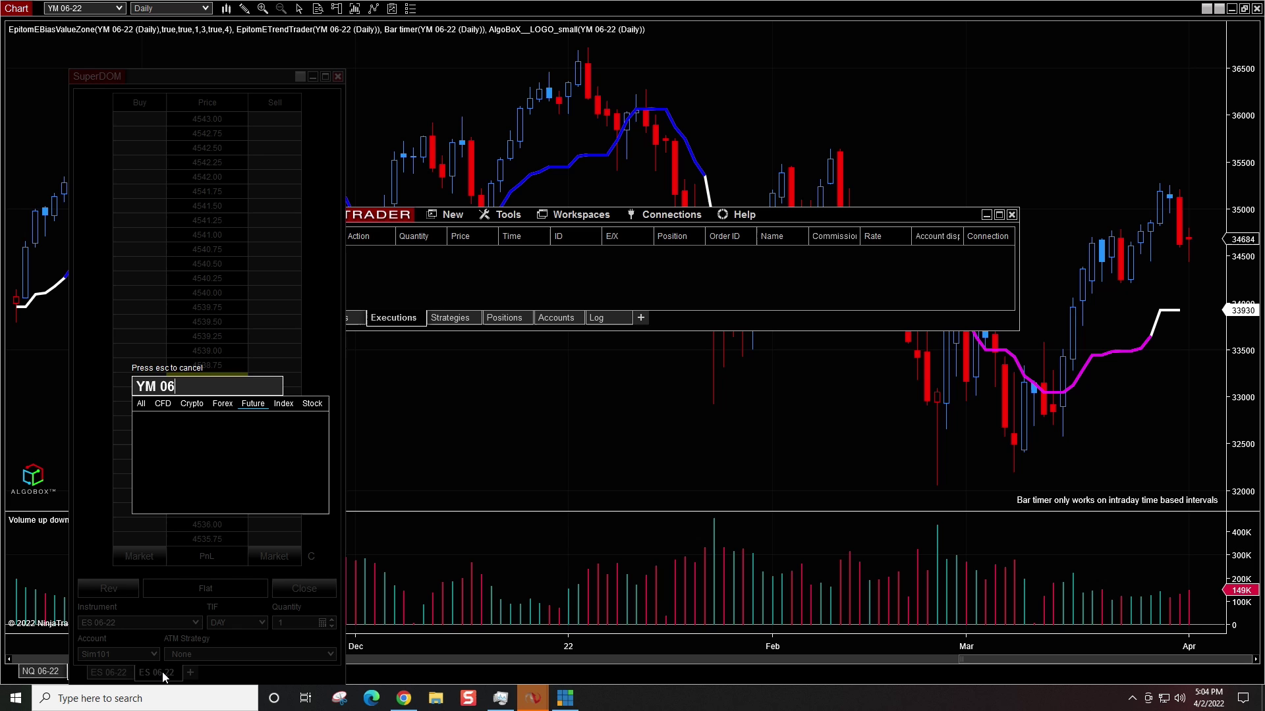
pyautogui.write('-22')
pyautogui.press('Return')
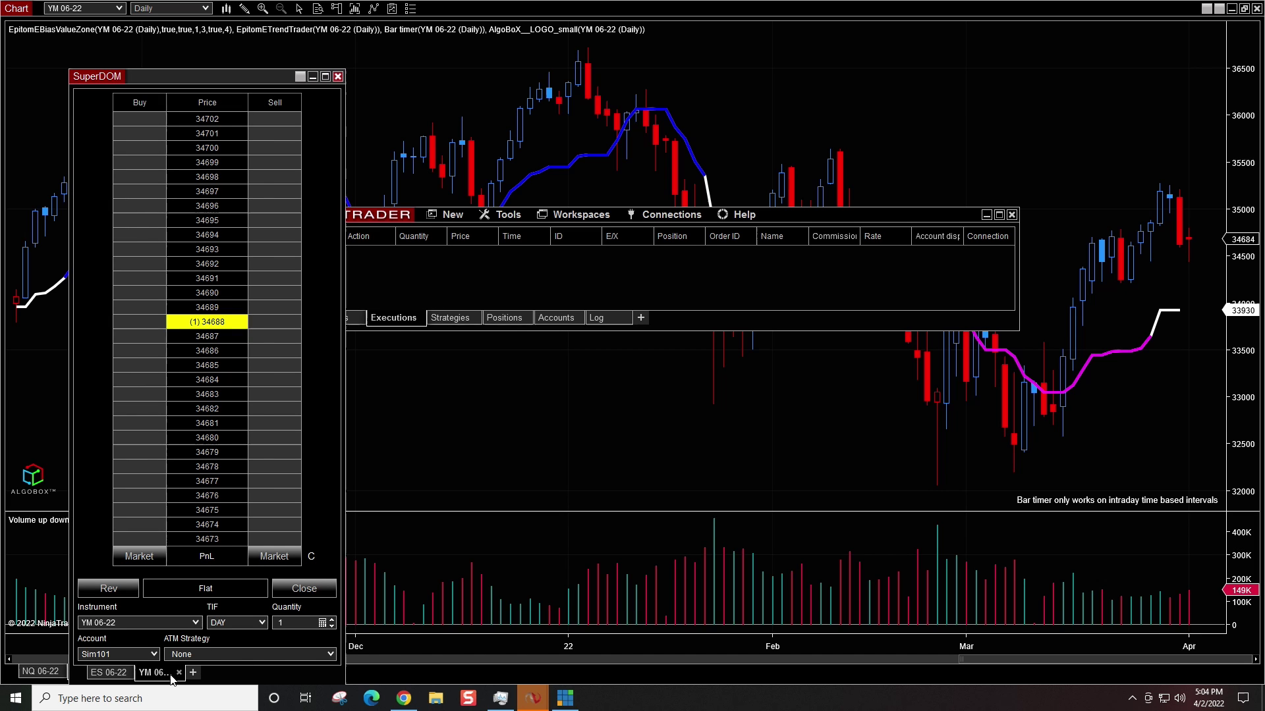
pyautogui.click(99, 673)
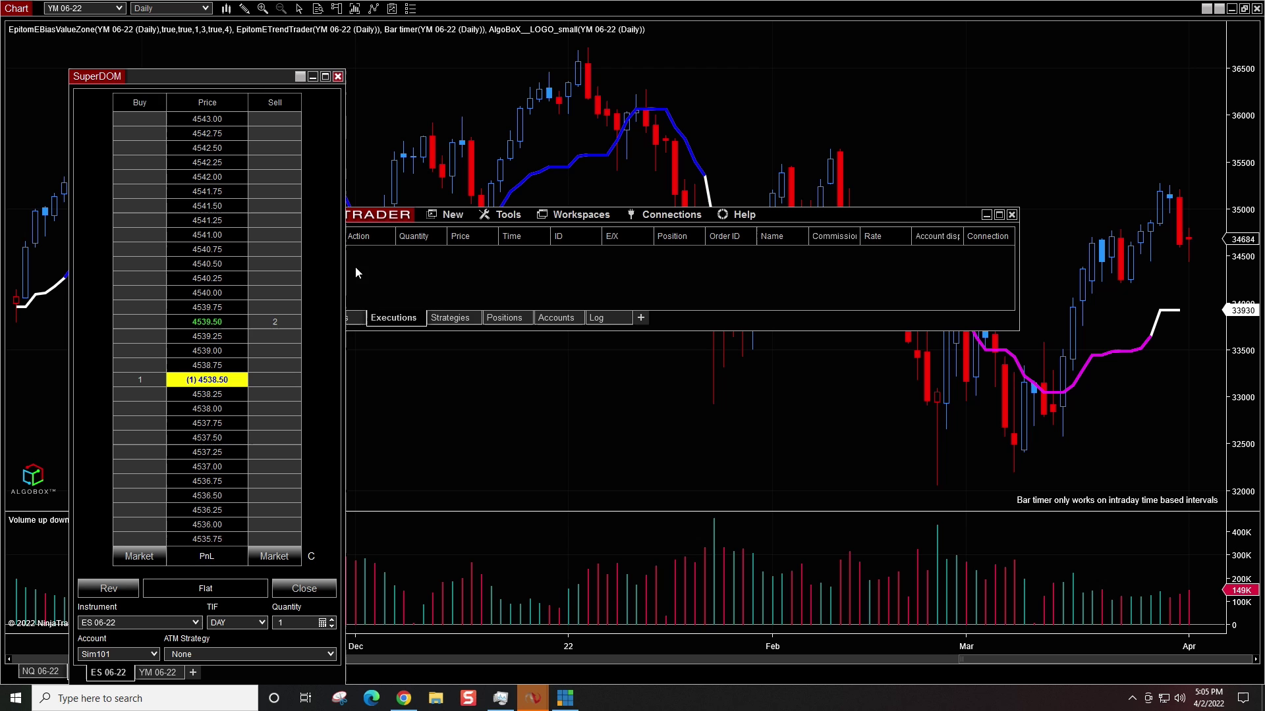
pyautogui.click(871, 220)
pyautogui.click(986, 215)
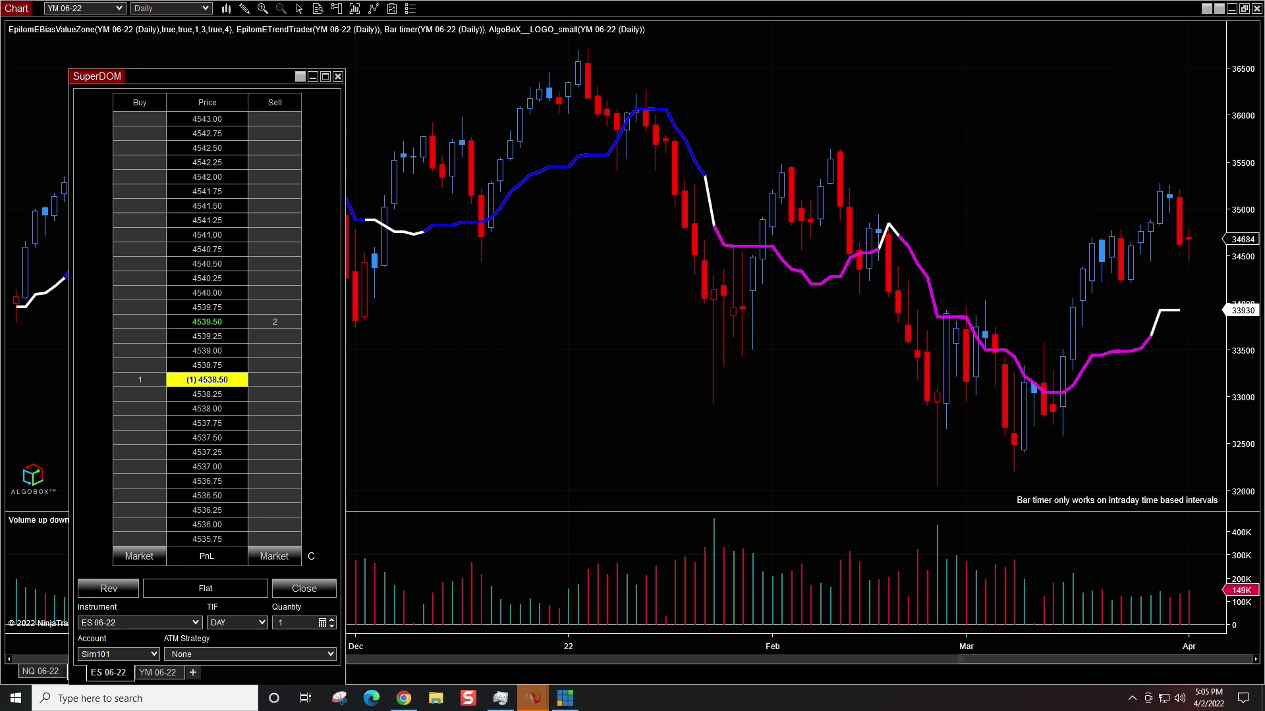